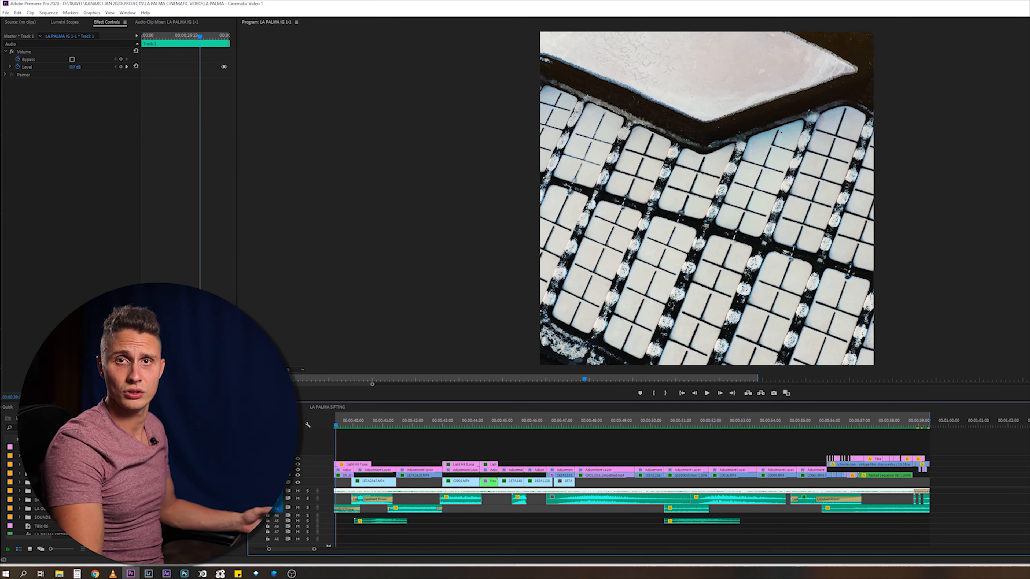
scroll(366, 439, down, 5)
drag(366, 426, 321, 427)
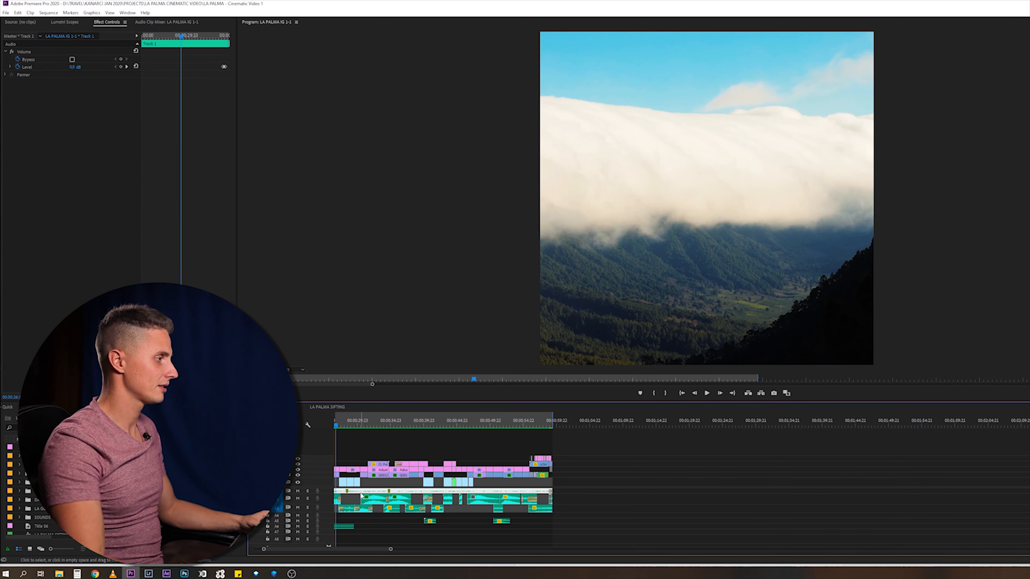
scroll(362, 494, up, 2)
scroll(362, 494, up, 2)
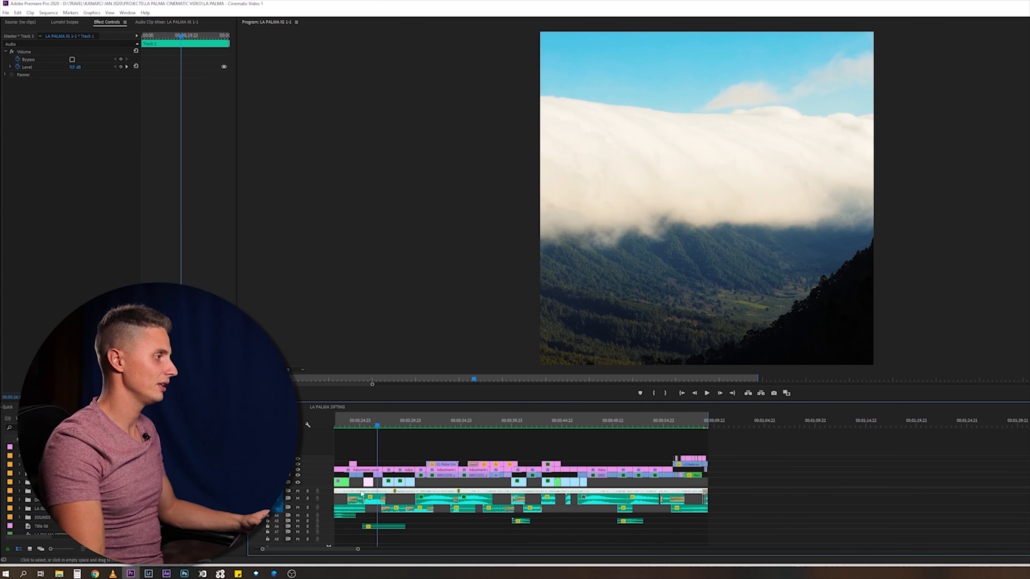
scroll(362, 494, up, 2)
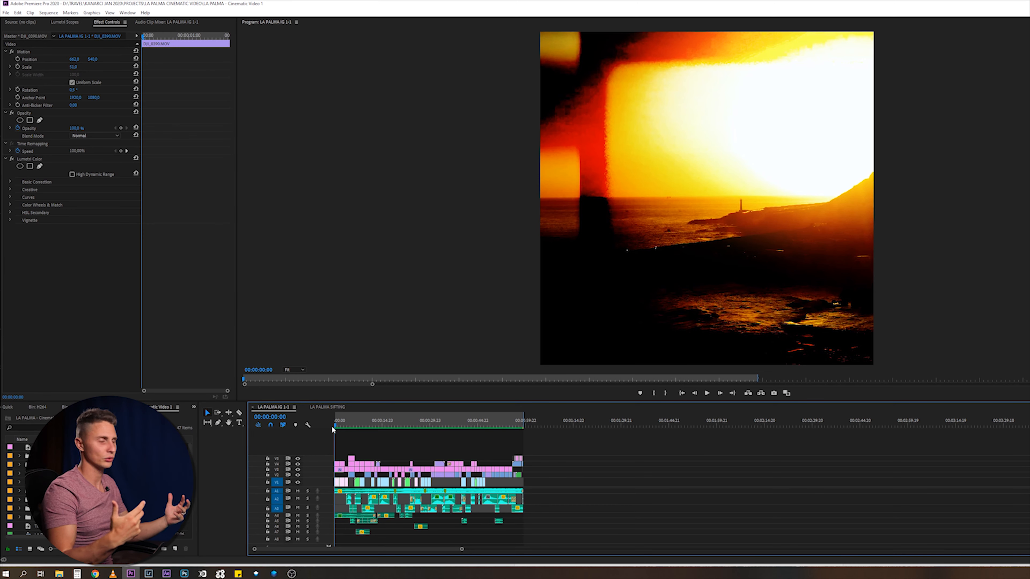
Open the LA PALMA SIFTING sequence, fit its full timeline in view and review the clips at its start
click(328, 407)
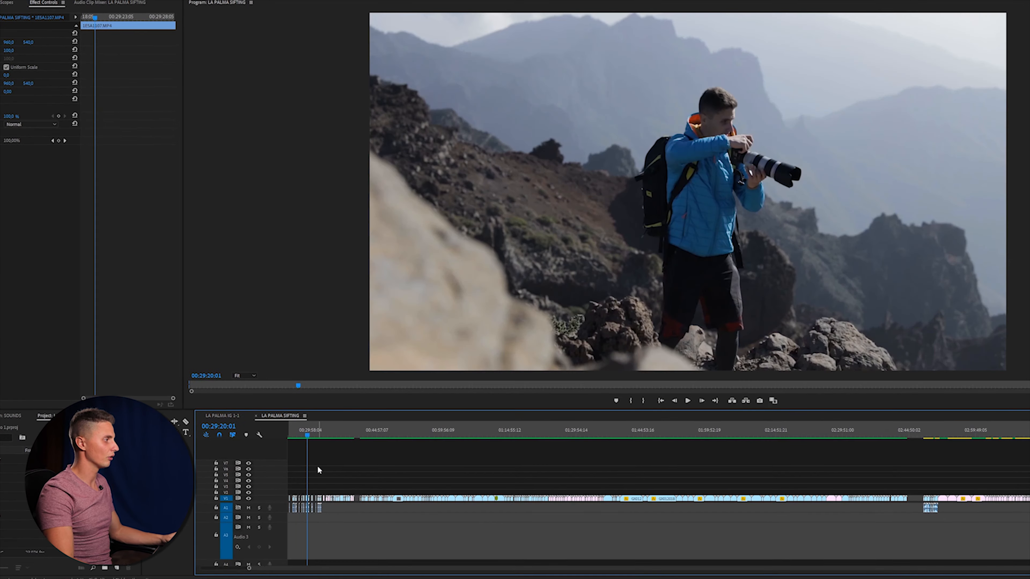
key(backslash)
click(284, 436)
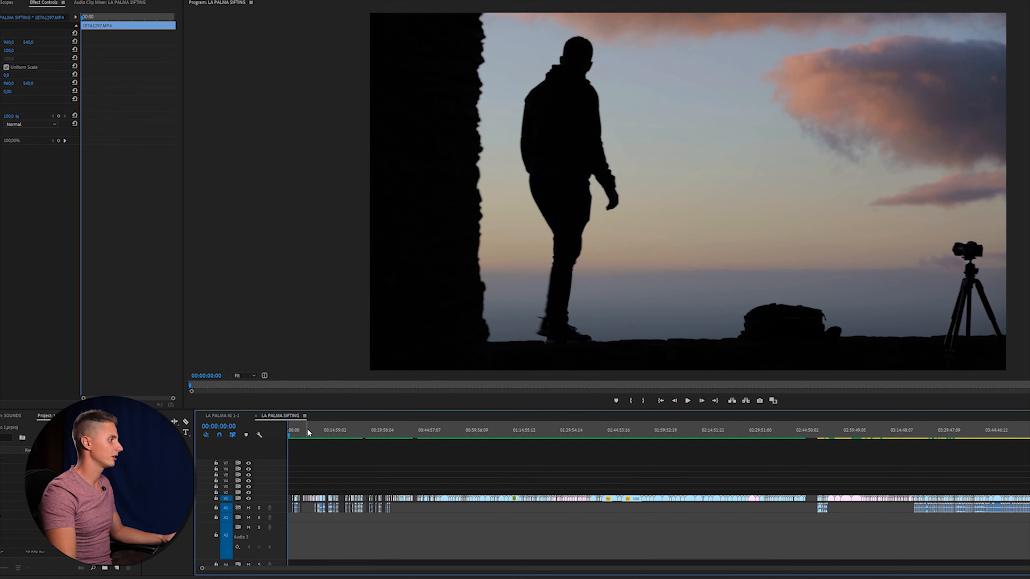
scroll(295, 432, up, 1)
drag(288, 433, 293, 433)
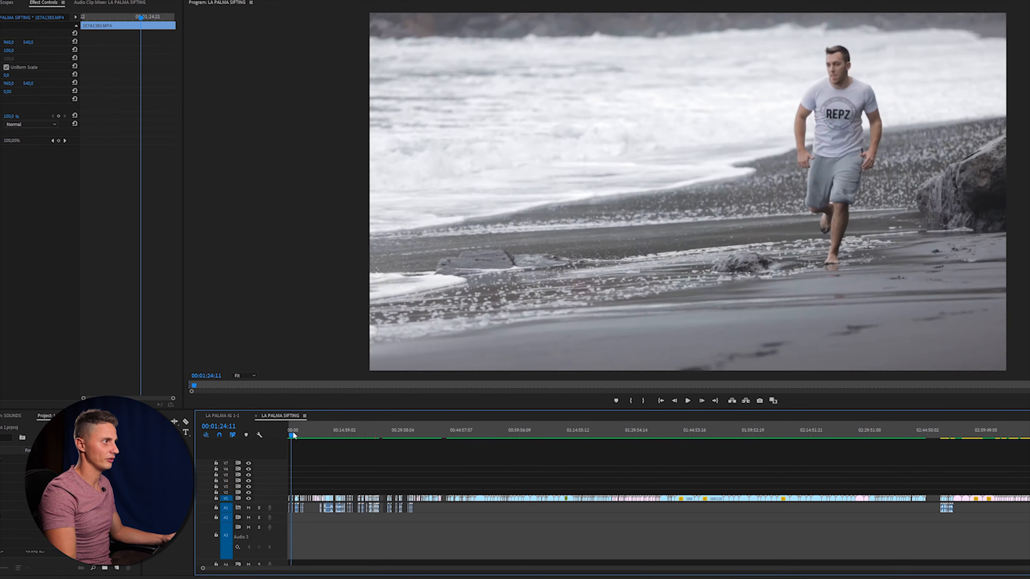
click(299, 435)
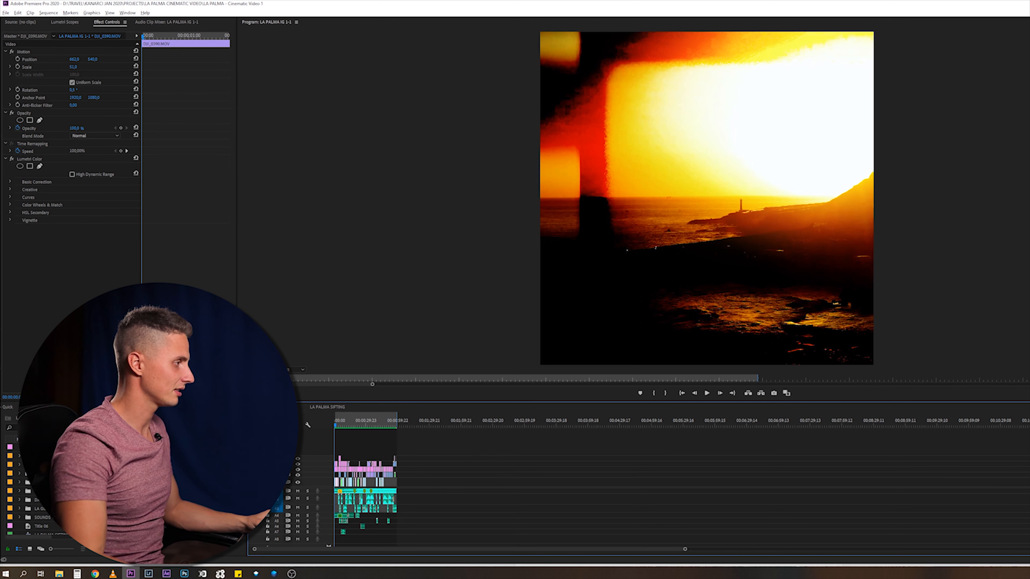
Select the vintage film strip overlay at the start of the LA PALMA IG 1-1 sequence and inspect its blend mode options
scroll(349, 435, up, 10)
scroll(357, 437, up, 2)
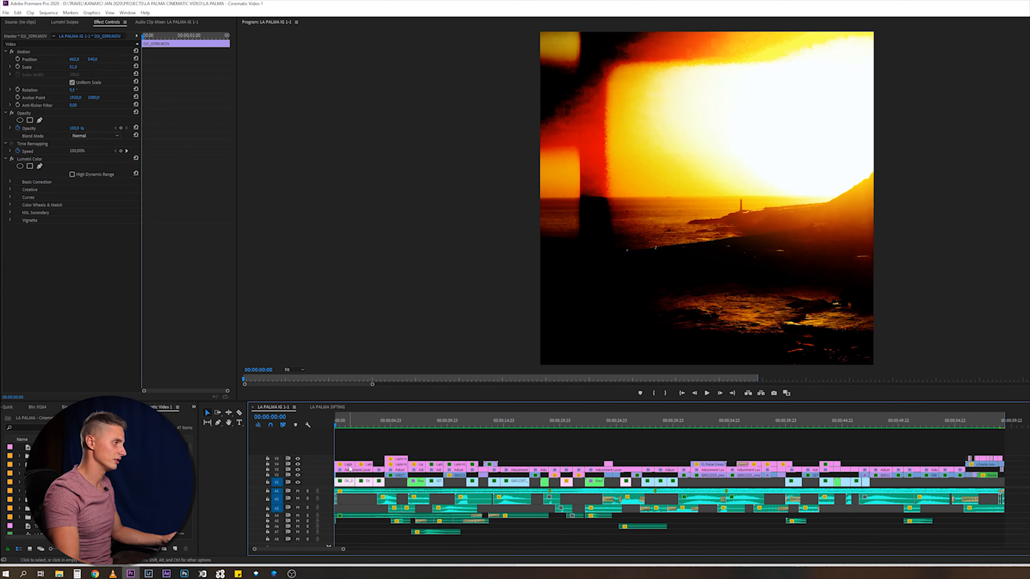
scroll(350, 471, up, 10)
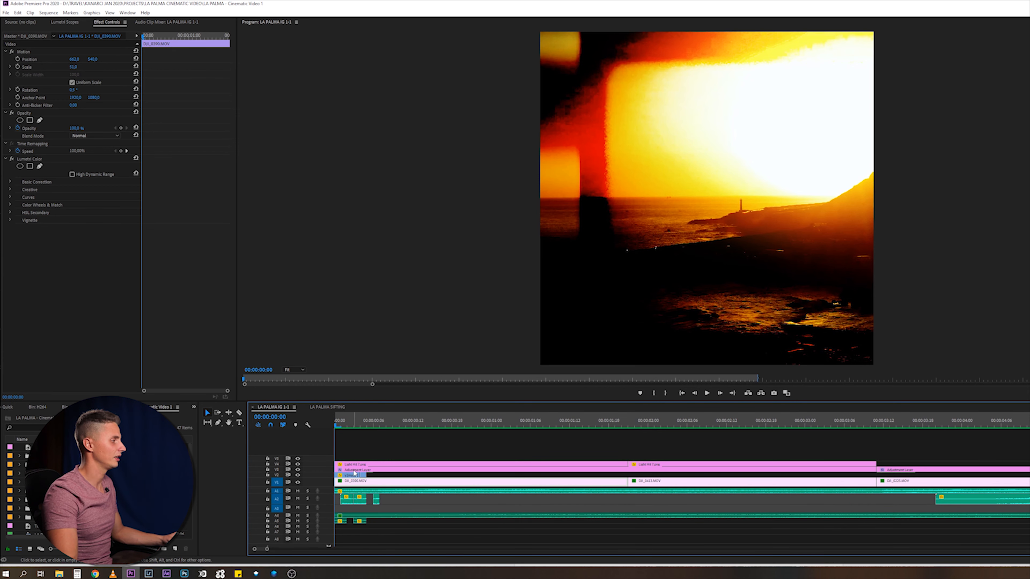
click(351, 476)
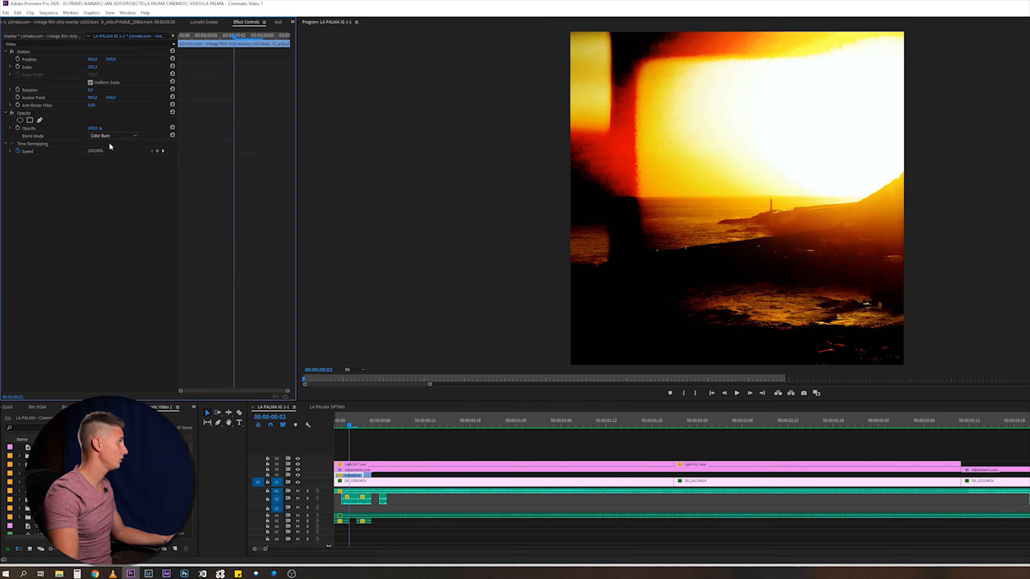
click(114, 143)
click(114, 136)
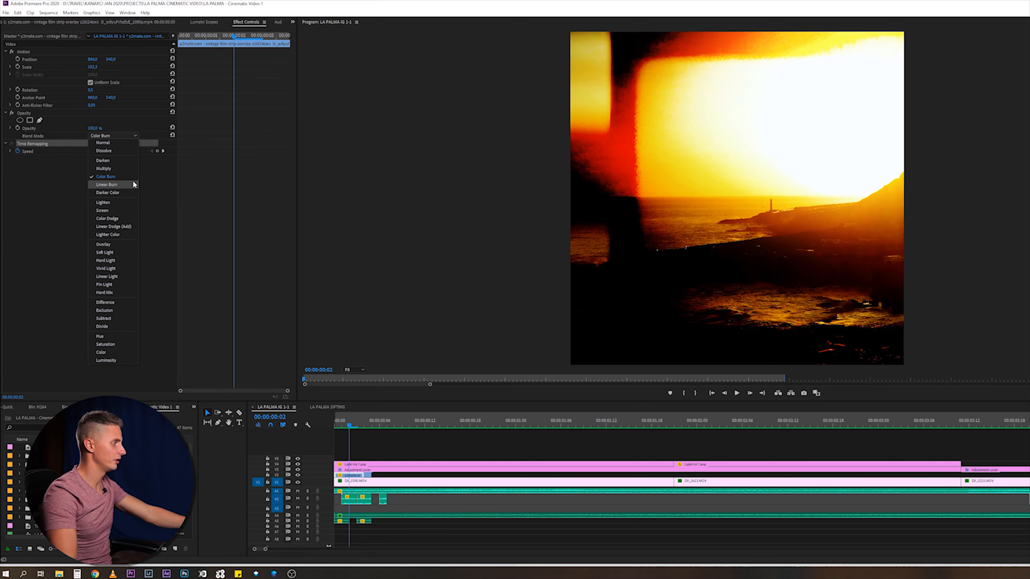
click(233, 330)
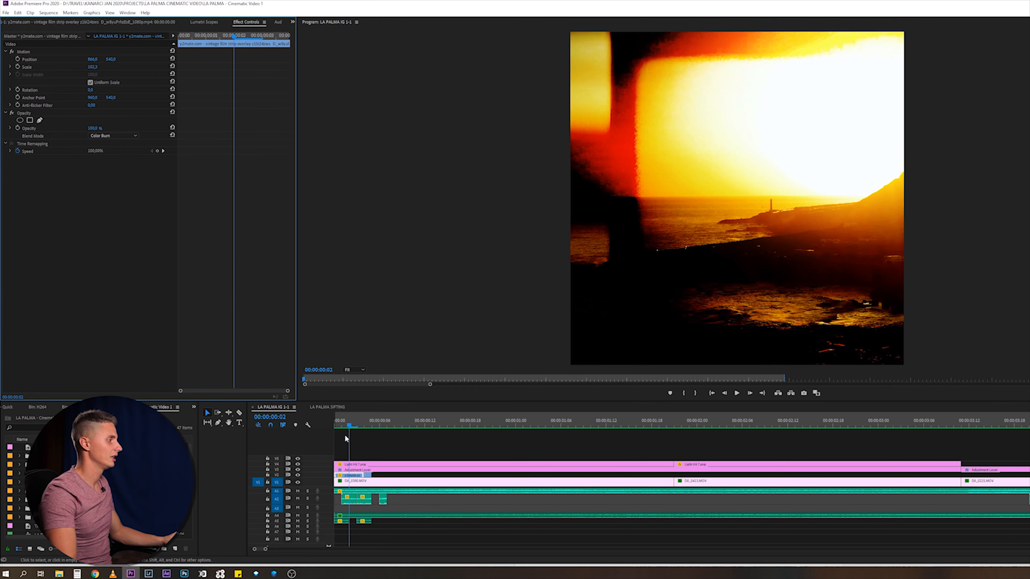
Preview the opening coastal shots following the film strip overlay, up to the second clip at 00:00:02:00
drag(362, 423, 434, 416)
scroll(422, 493, down, 2)
scroll(421, 495, down, 3)
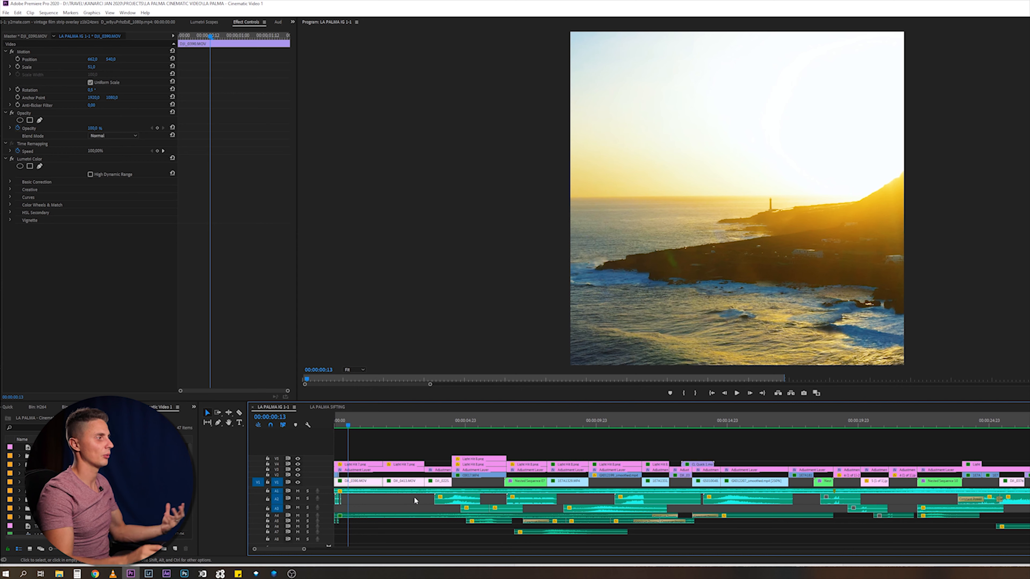
key(space)
key(space)
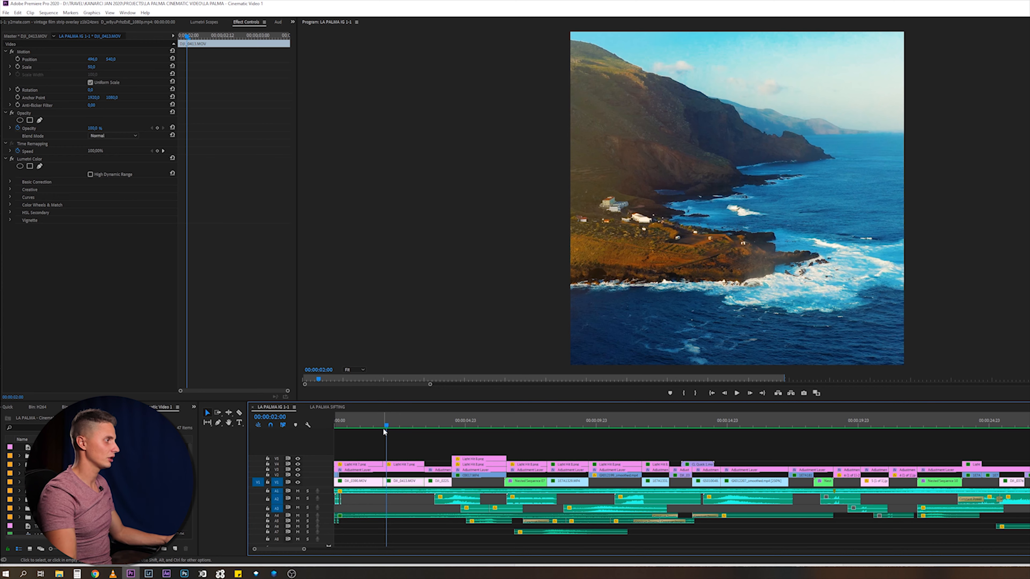
drag(386, 421, 374, 424)
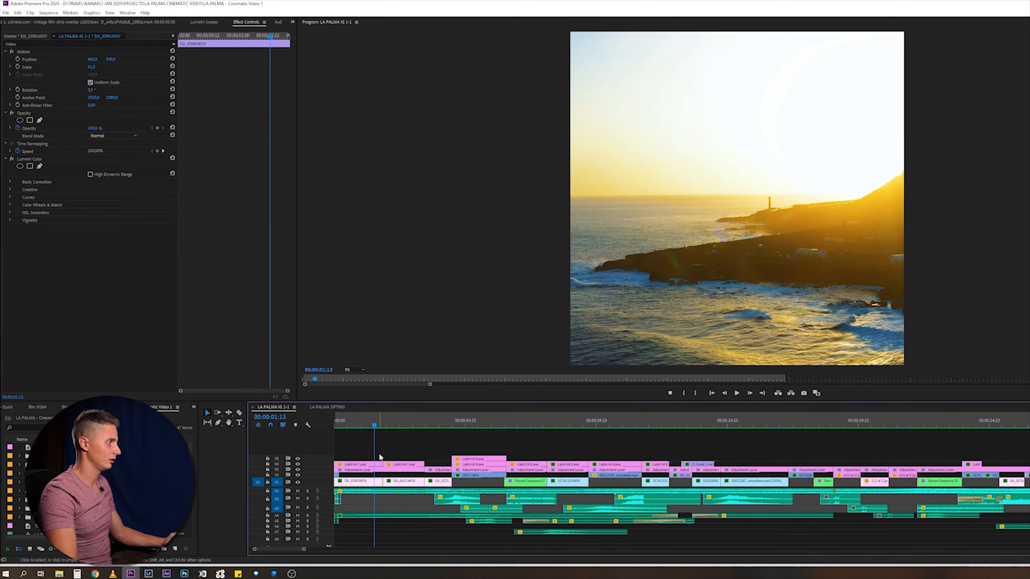
Try the Light Hit 7.png light leak over the second coastal shot at full opacity and restore it to 24%
click(375, 464)
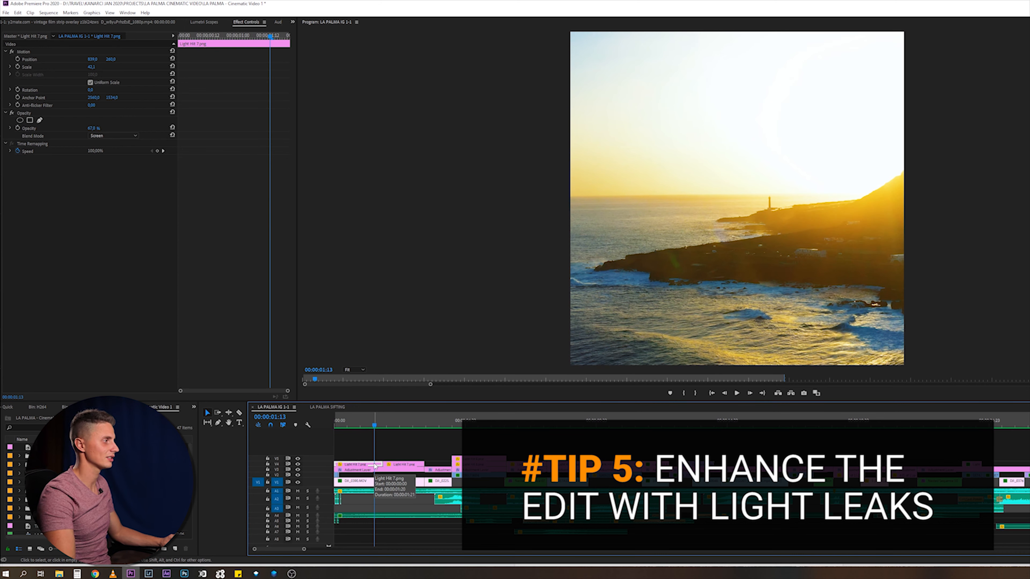
click(392, 468)
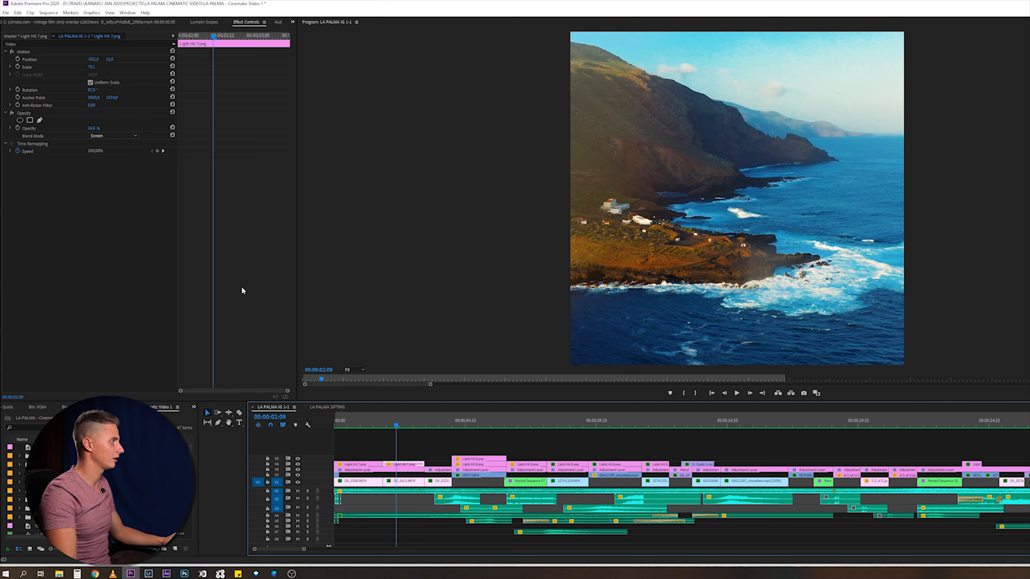
drag(88, 130, 97, 128)
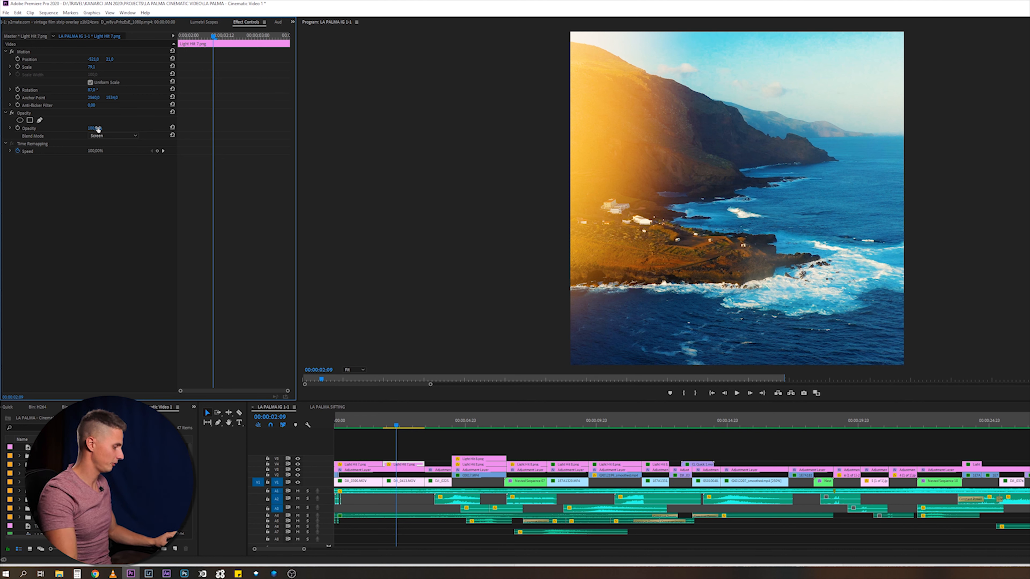
drag(97, 129, 67, 129)
click(393, 464)
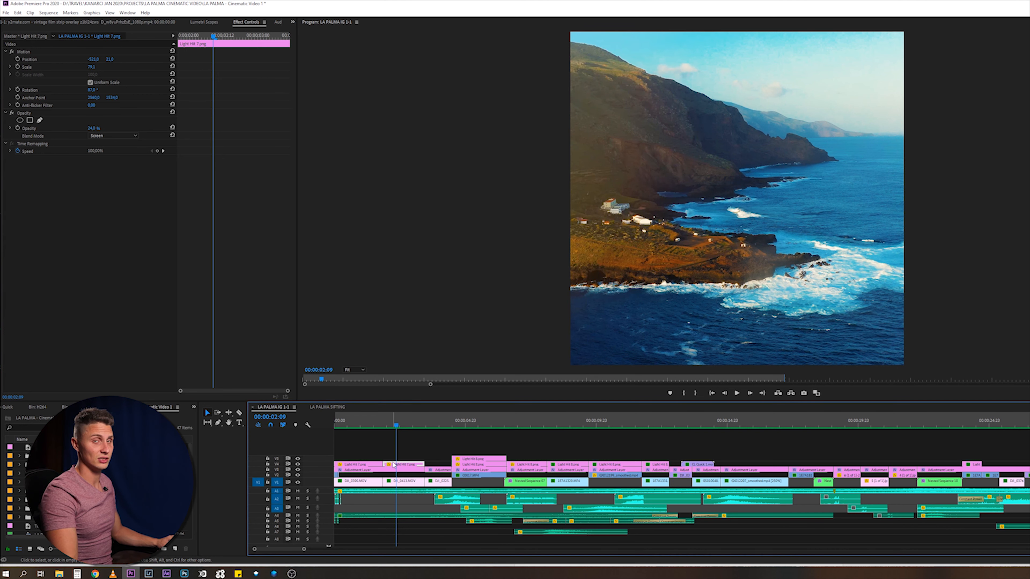
Review the light leaks across the opening shots up to the beach run at 00:00:06:06
click(367, 425)
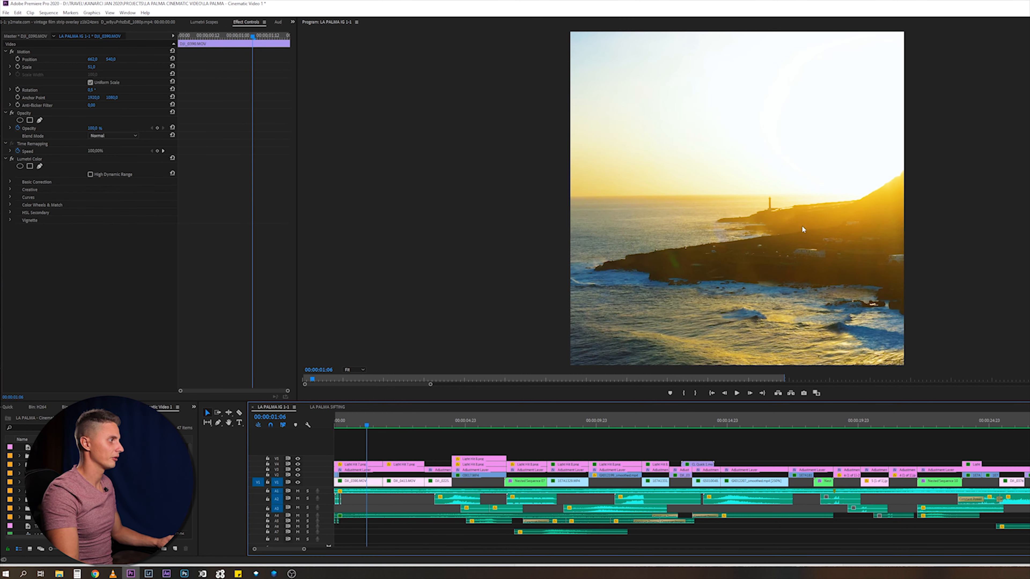
click(410, 423)
drag(411, 422, 412, 422)
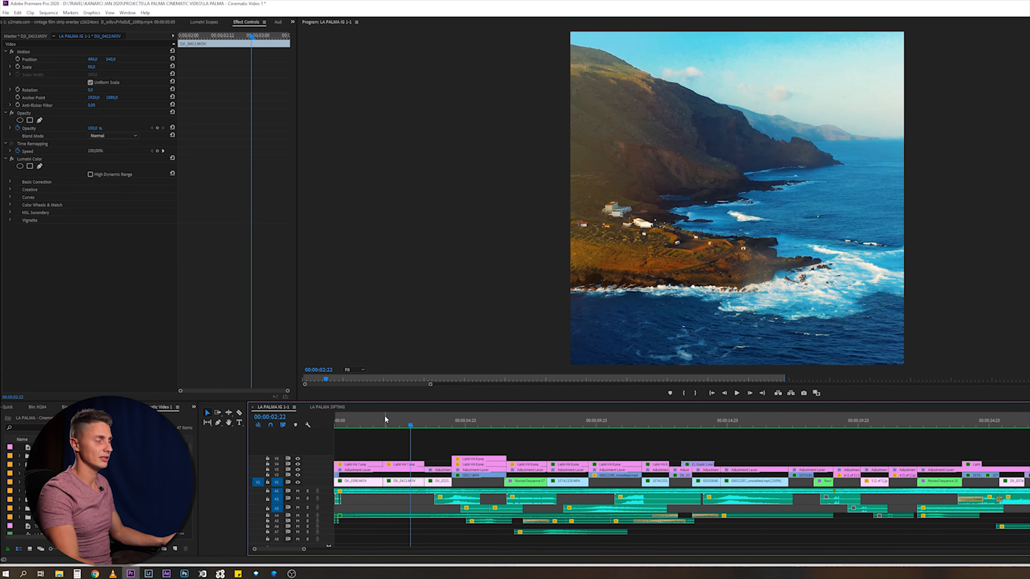
drag(413, 415, 443, 418)
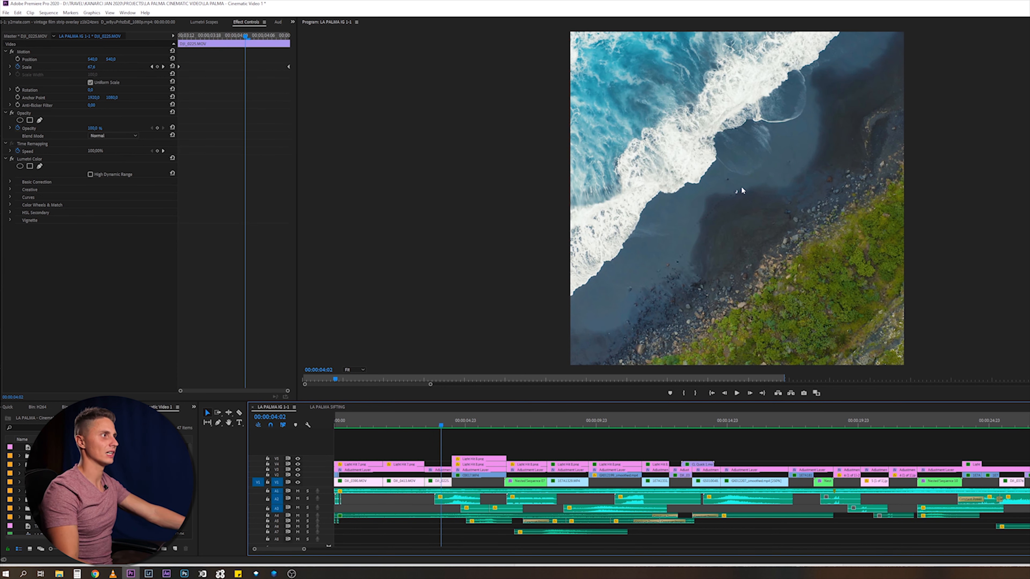
drag(481, 418, 499, 419)
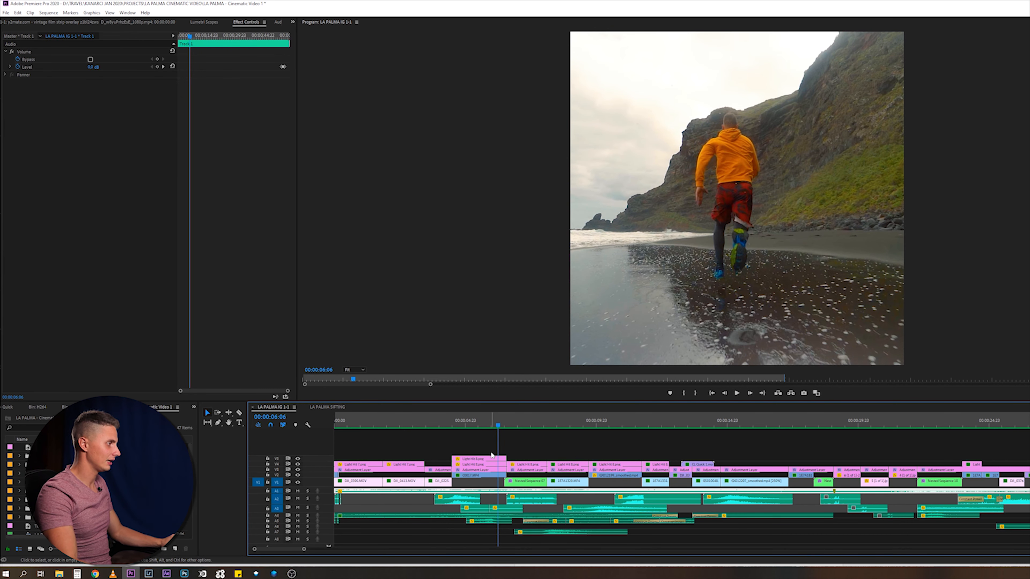
Toggle the two stacked light leak overlays on the orange-jacket beach run off and on to compare their effect
click(483, 460)
key(shift+e)
click(482, 466)
key(shift+e)
key(shift+e)
key(shift+e)
key(shift+e)
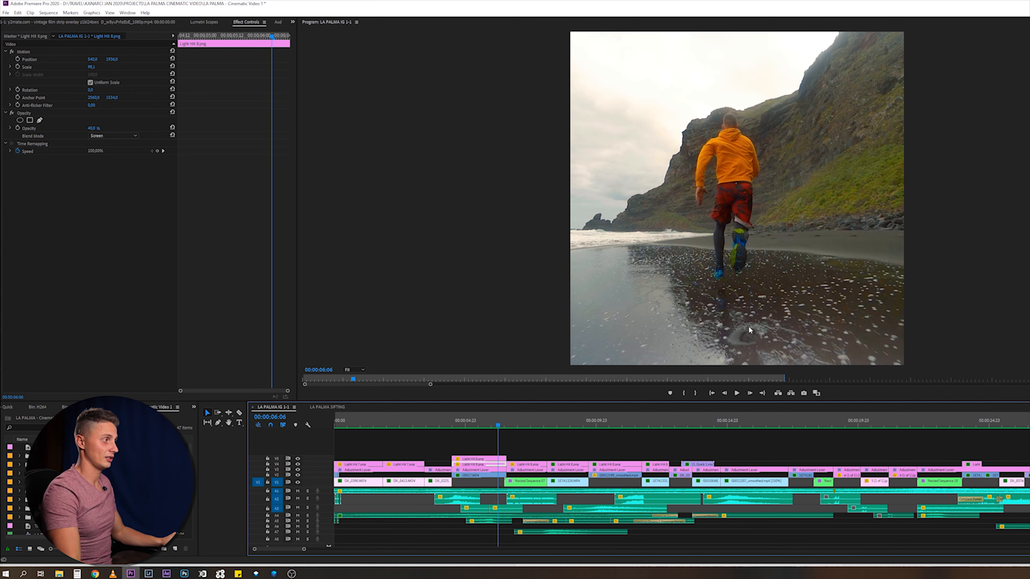
Disable the adjustment layer and the light leak above the white-shirt beach running clip at 00:00:08:09
click(520, 424)
mouse_move(511, 416)
mouse_down()
mouse_move(527, 410)
mouse_move(518, 413)
mouse_up()
key(space)
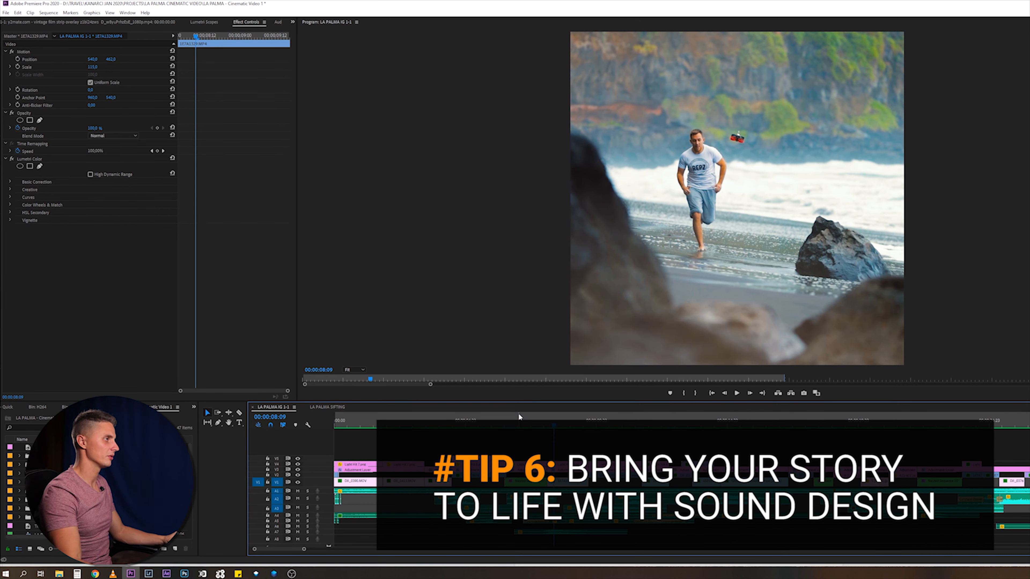
scroll(559, 430, up, 5)
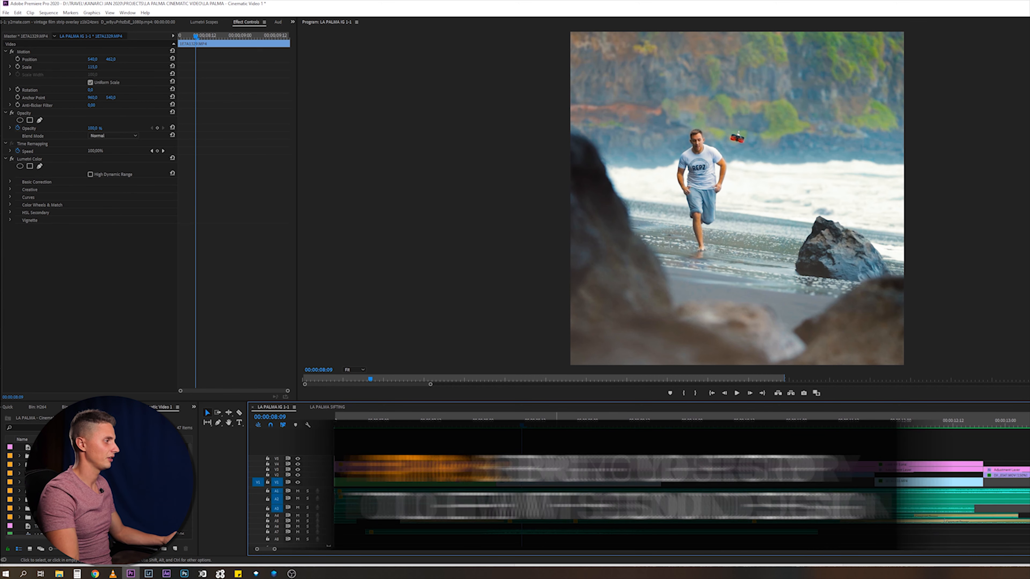
click(556, 471)
key(shift+e)
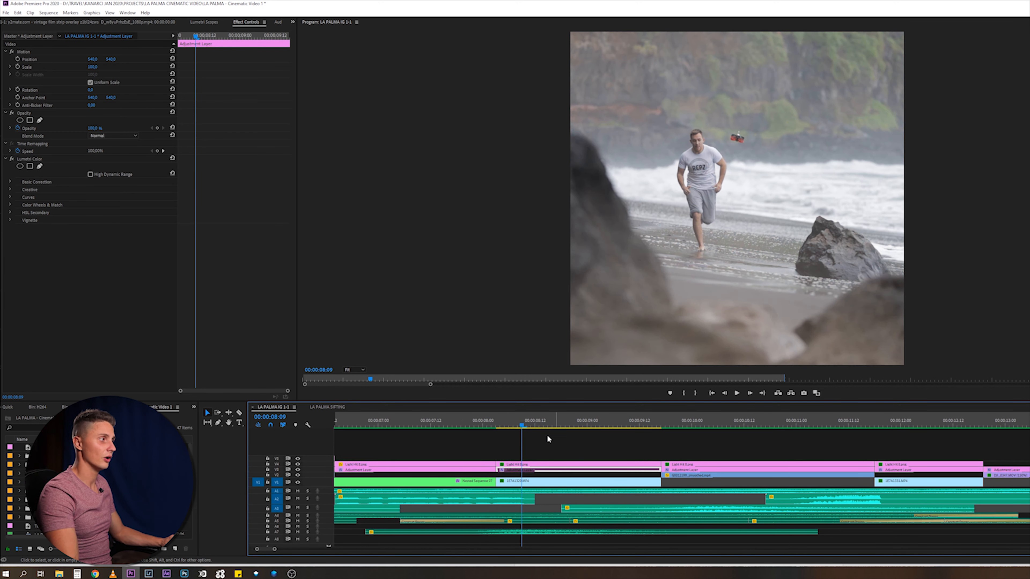
click(575, 465)
key(shift+e)
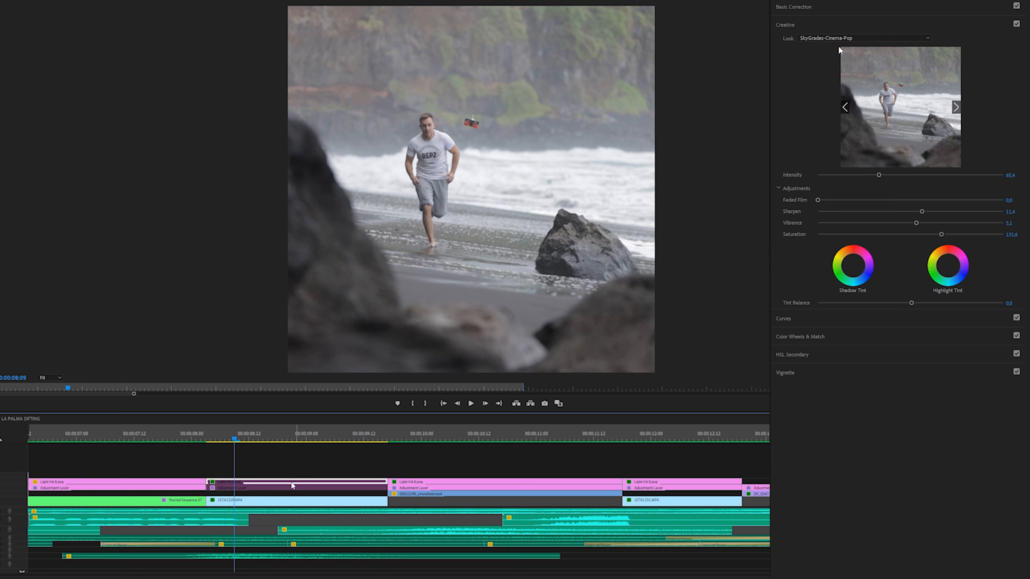
Re-enable the adjustment layer and light leak on the running shot, inspecting the layer's Basic Correction and Creative settings
click(559, 469)
click(816, 10)
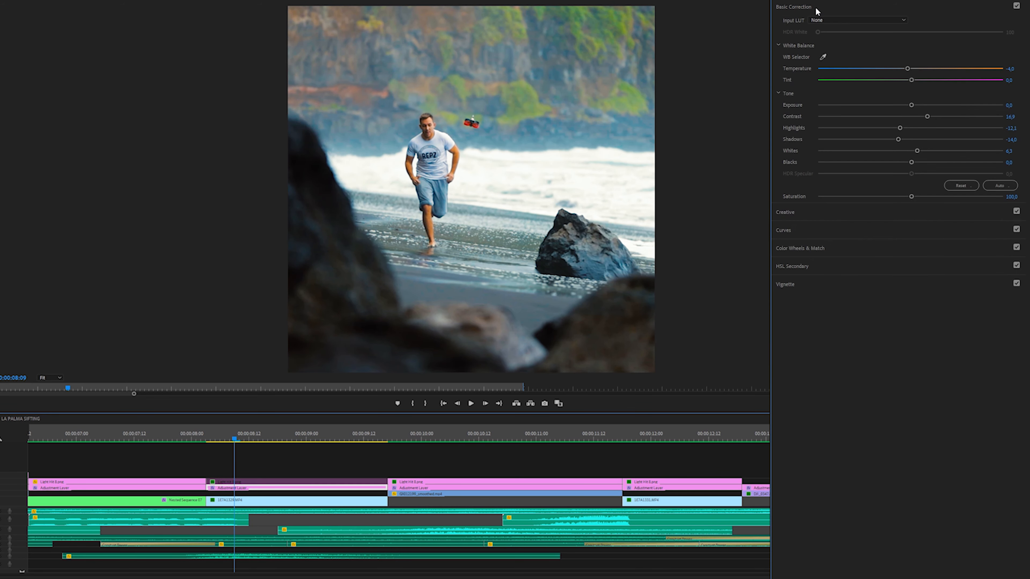
click(794, 8)
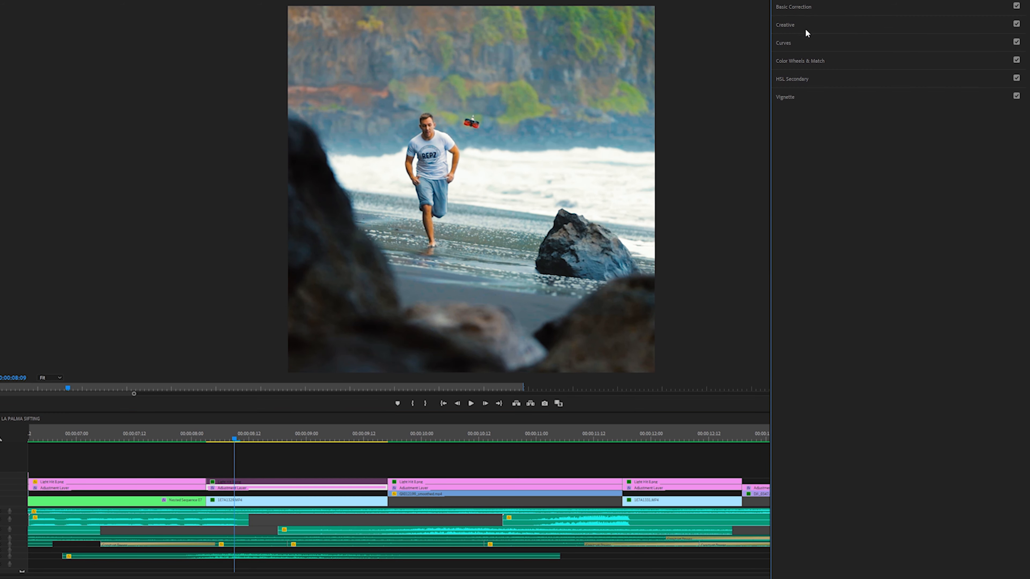
click(806, 26)
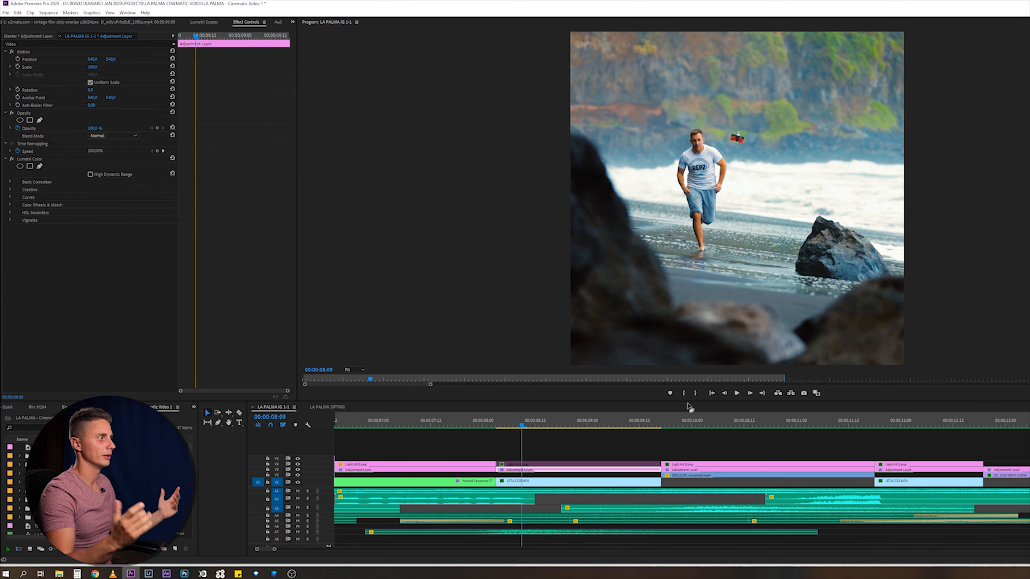
click(605, 465)
key(shift+e)
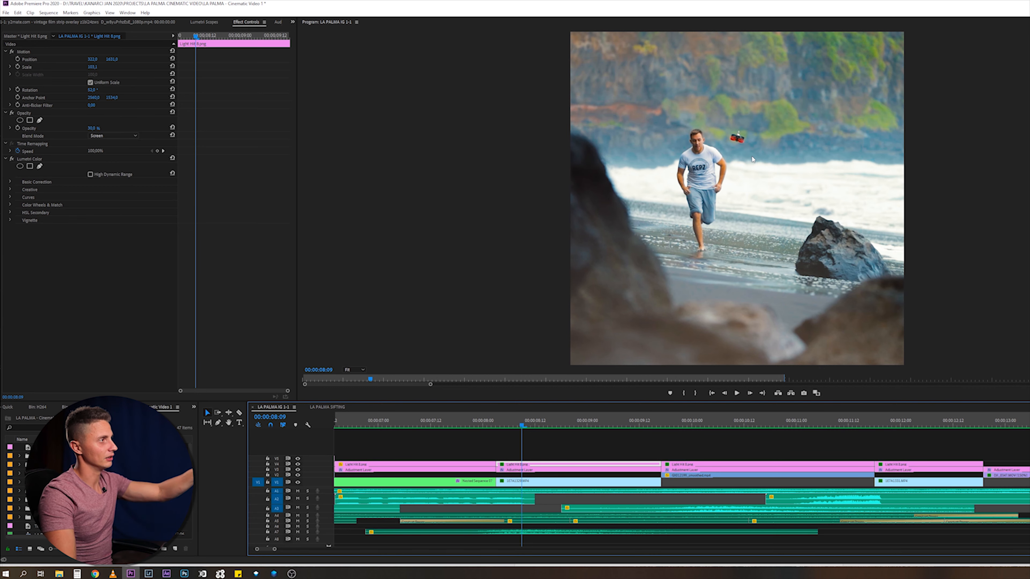
Review the following shots from the close-up at 00:00:12:11 to the sunset building shot at 00:00:18:16
drag(610, 421, 692, 421)
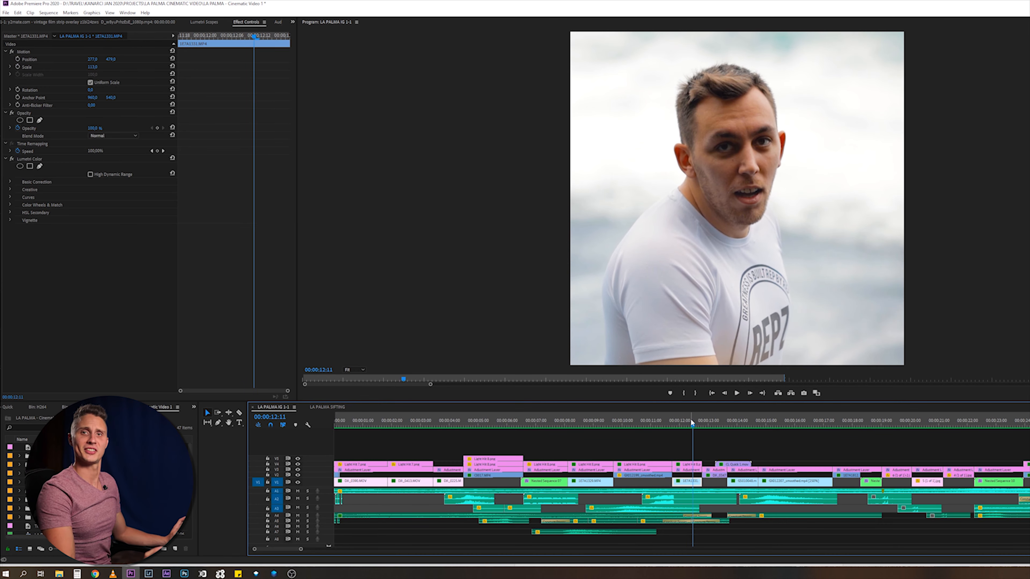
drag(691, 420, 808, 401)
key(Left)
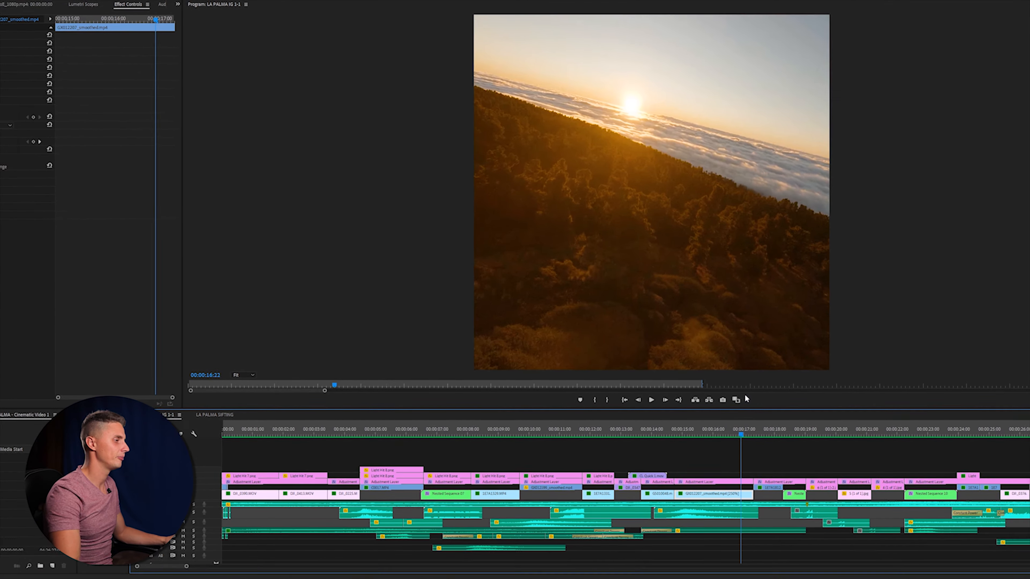
mouse_move(820, 425)
mouse_down()
mouse_move(772, 424)
mouse_move(817, 425)
mouse_up()
drag(722, 435, 780, 438)
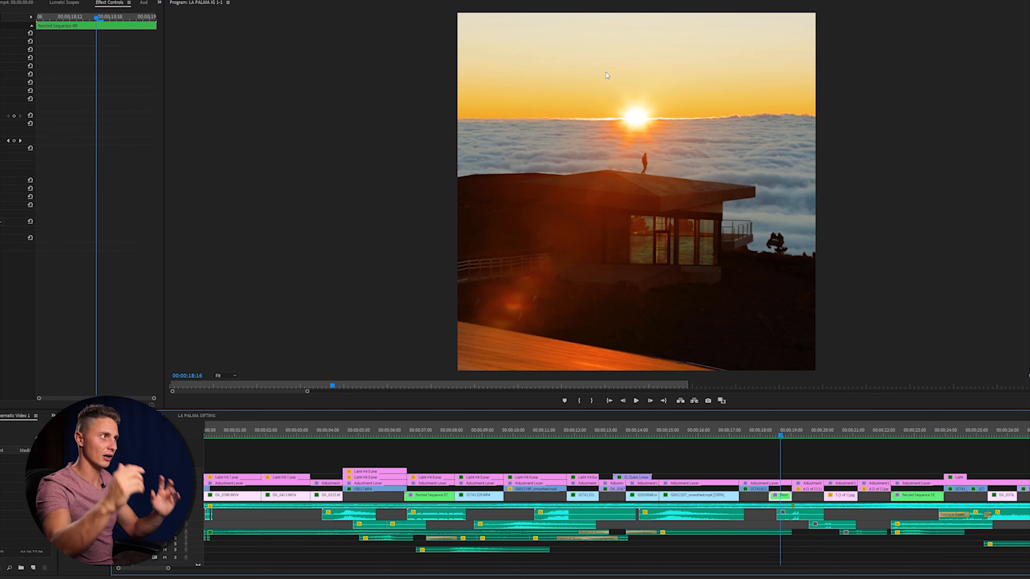
Review the night shots from the Milky Way at 00:00:19:08 through the observatories at 00:00:22:02 to the whale clip
drag(786, 434, 801, 433)
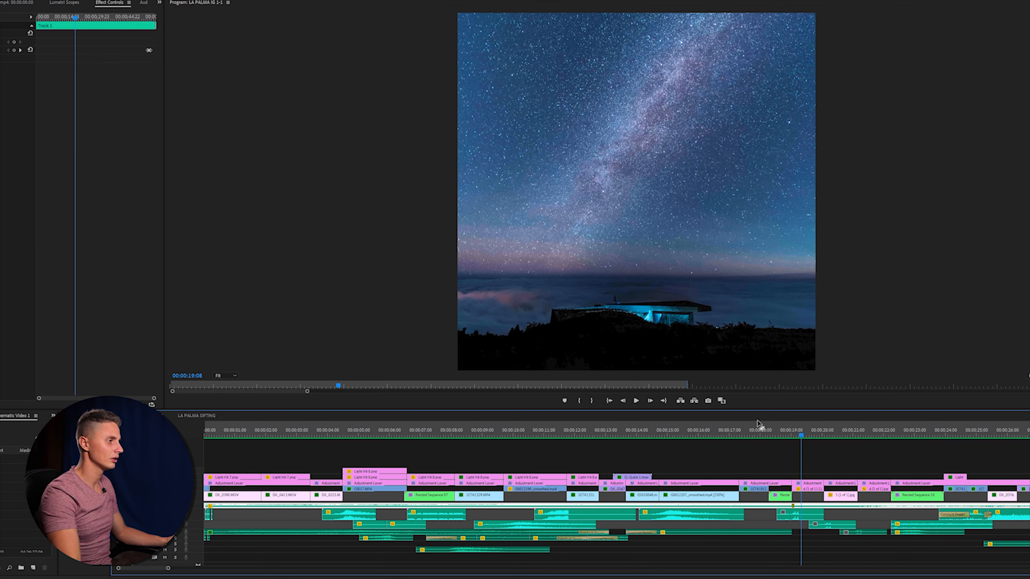
click(598, 424)
click(544, 423)
drag(544, 421, 888, 425)
scroll(619, 502, down, 5)
scroll(619, 501, up, 2)
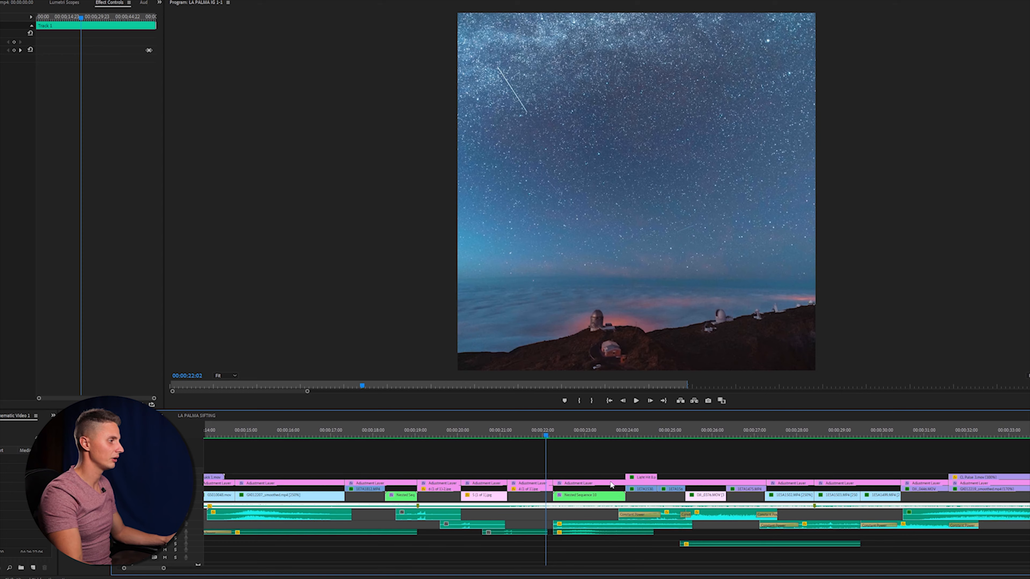
key(space)
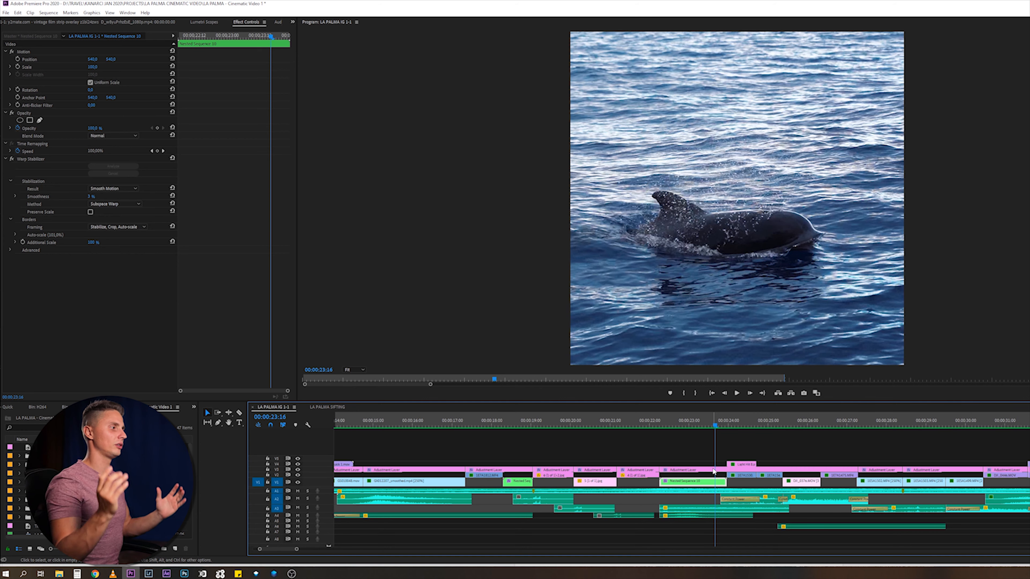
Review the whale, binoculars, Spanish flag and cloud-covered mountain shots up to just past 00:00:26:22
drag(658, 424, 747, 426)
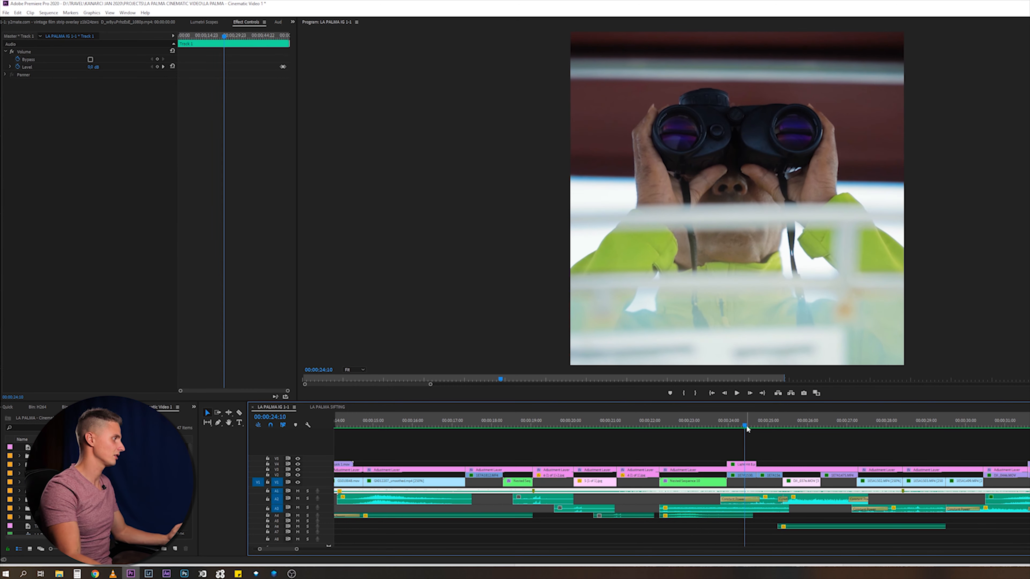
drag(747, 426, 782, 428)
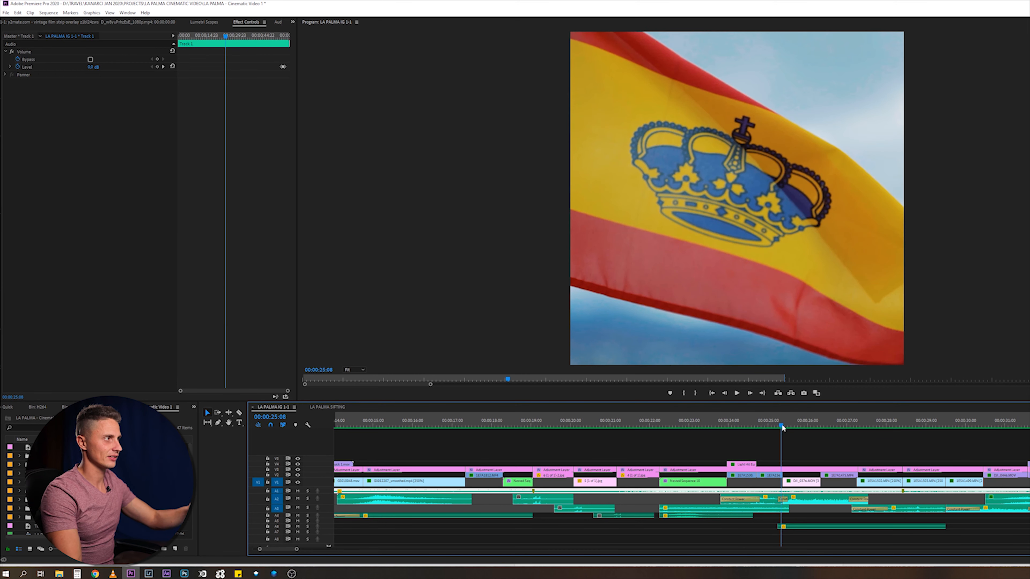
click(694, 424)
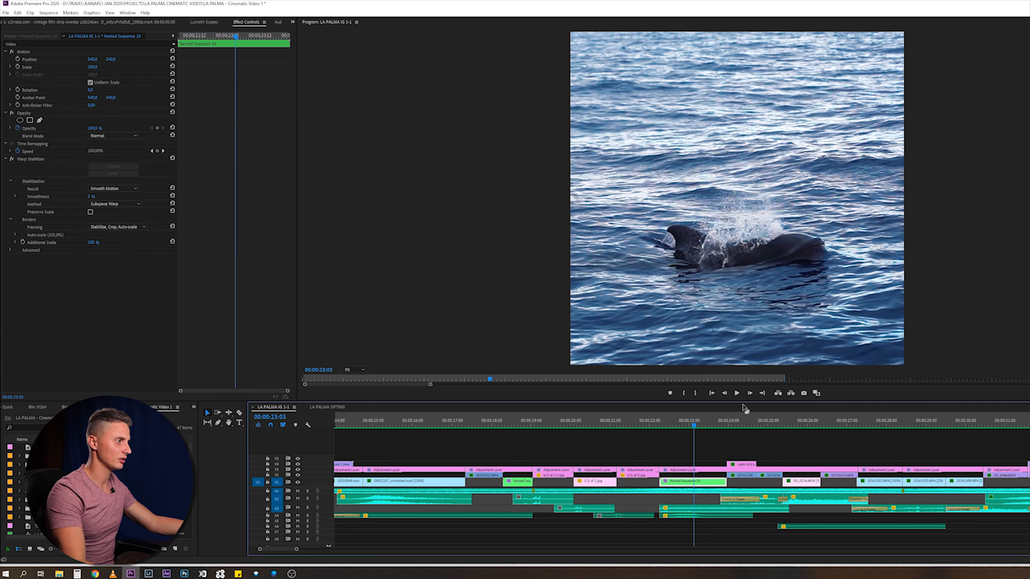
drag(705, 419, 791, 413)
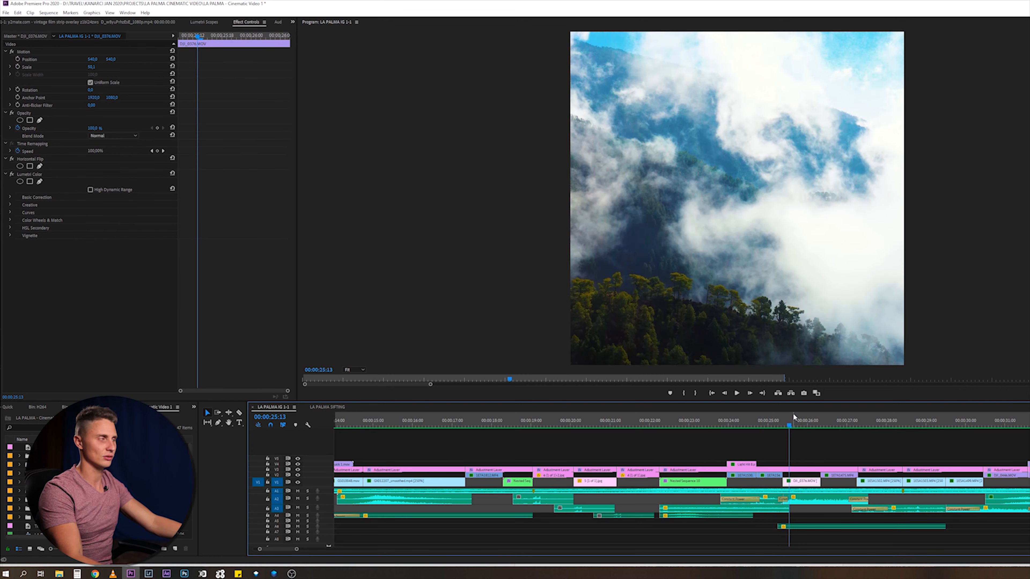
drag(794, 413, 863, 427)
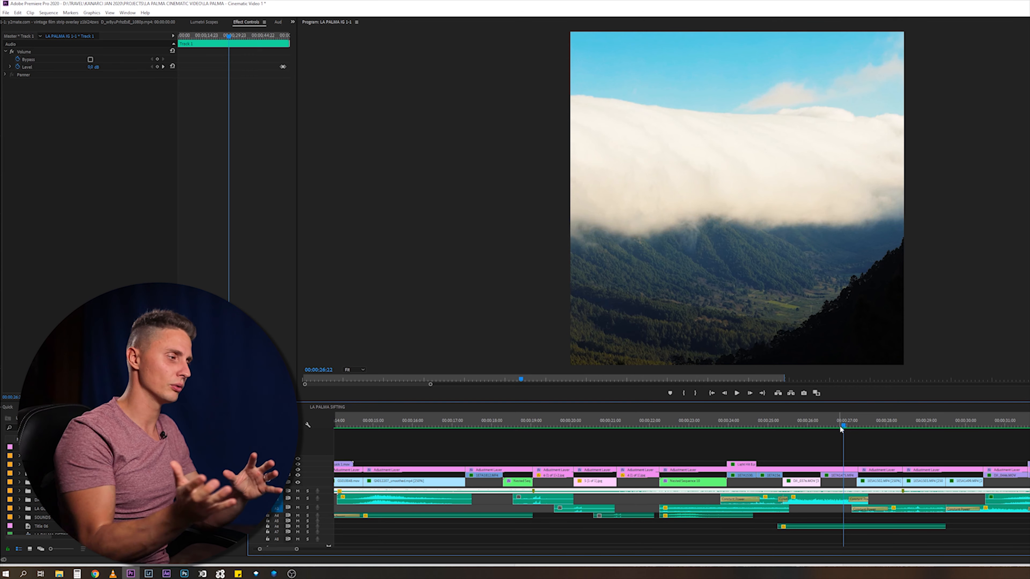
mouse_move(841, 428)
mouse_down()
mouse_move(869, 427)
mouse_move(778, 433)
mouse_move(853, 425)
mouse_up()
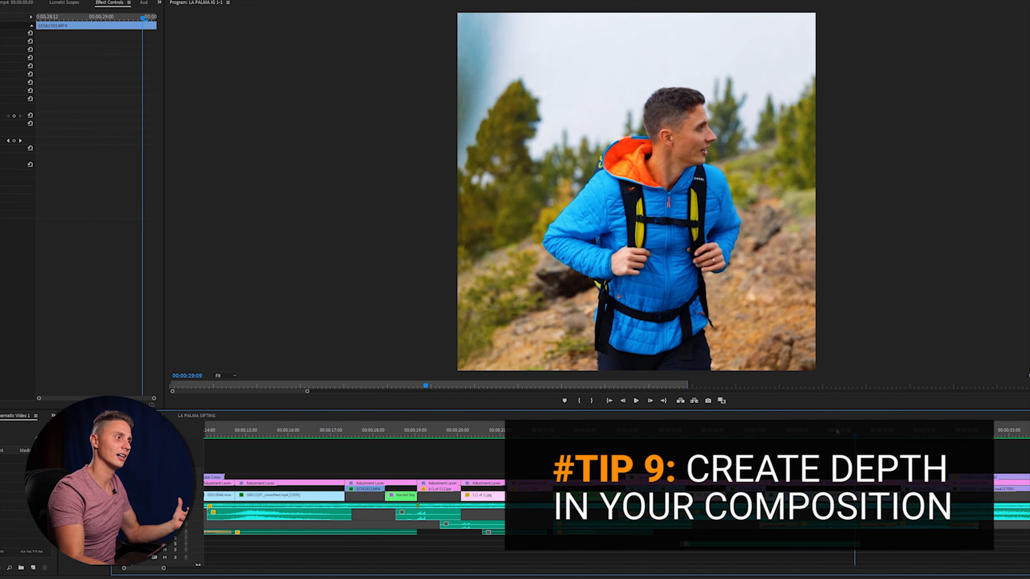
Review the blue-jacket hiking shot for its foreground depth and the volcano aerial, ending on the rocky hillside at 00:00:33:23
drag(817, 431, 832, 429)
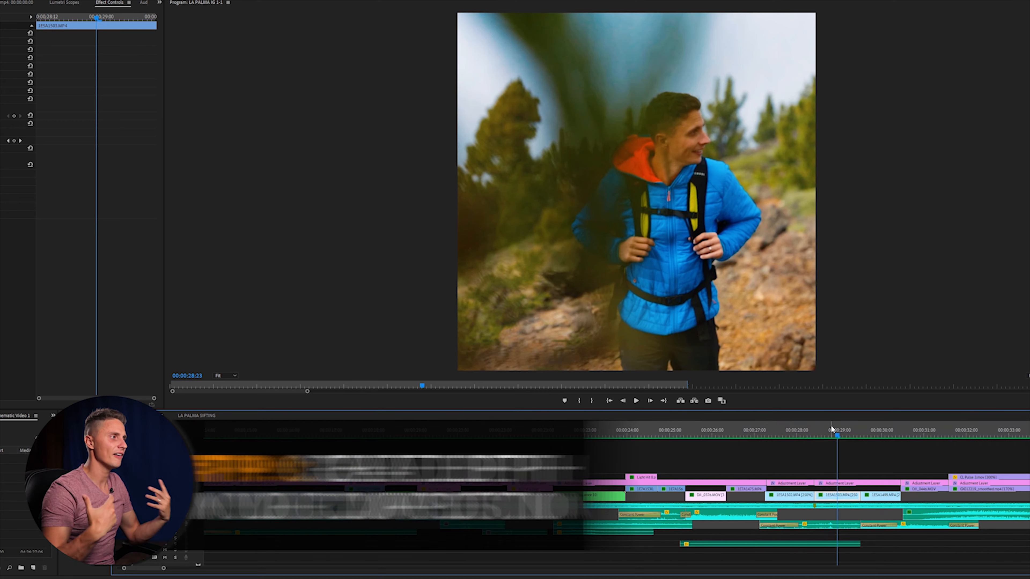
click(820, 433)
drag(821, 433, 947, 424)
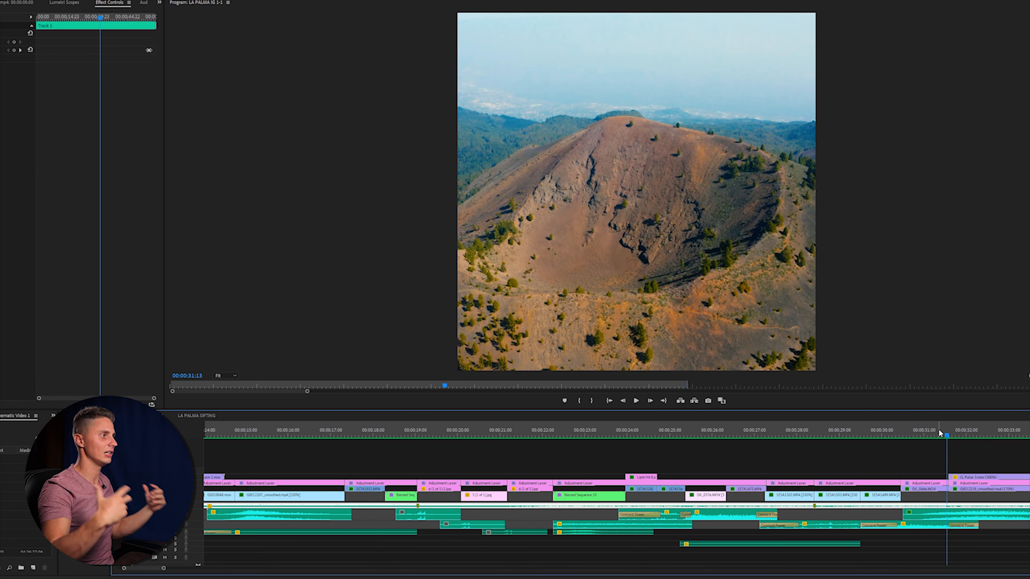
scroll(922, 443, right, 8)
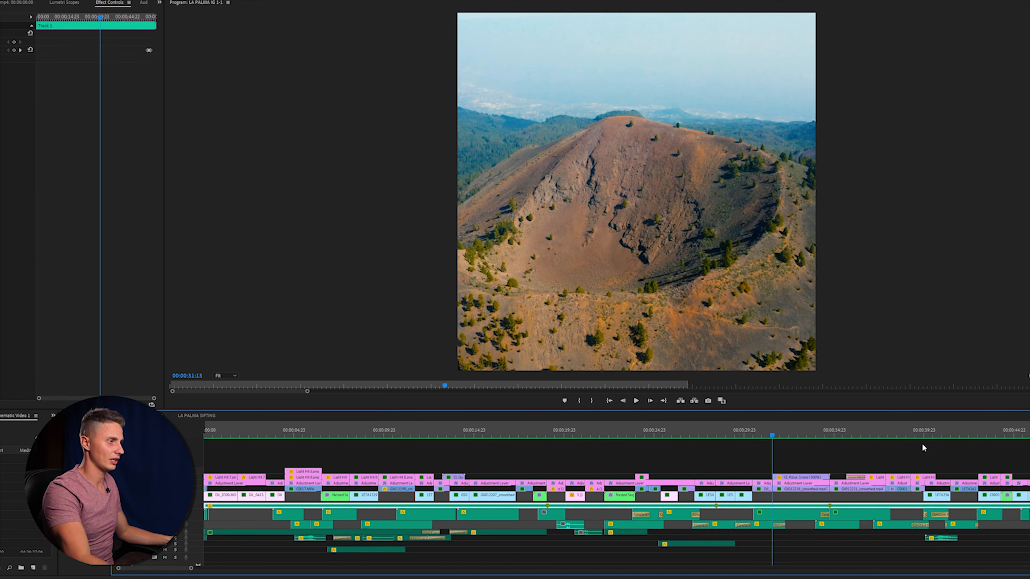
drag(583, 433, 685, 430)
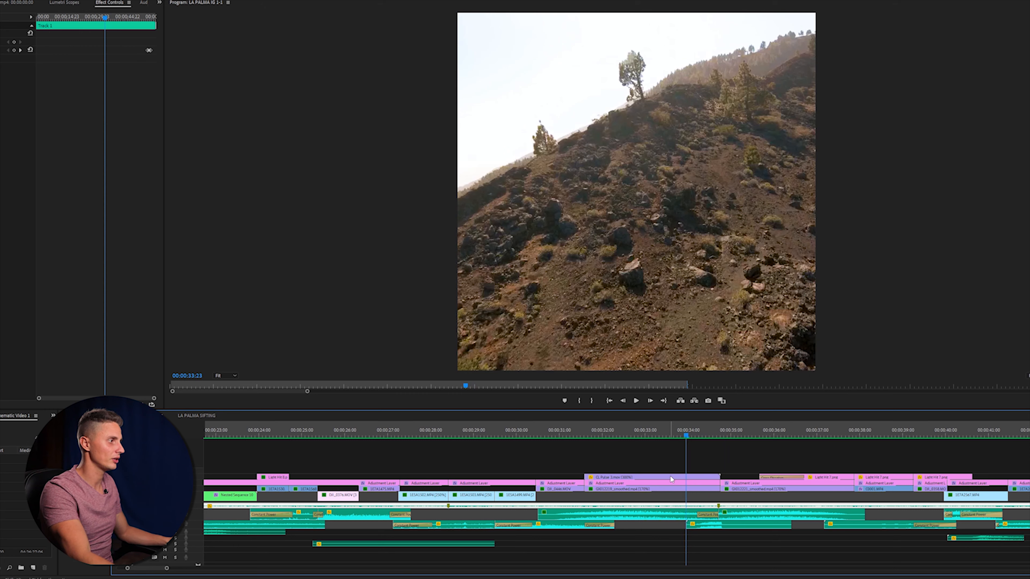
Toggle the horizontal flip on the rocky hillside clip off and back on, comparing frames 00:00:33:23 and 00:00:34:06
scroll(673, 470, up, 2)
click(645, 488)
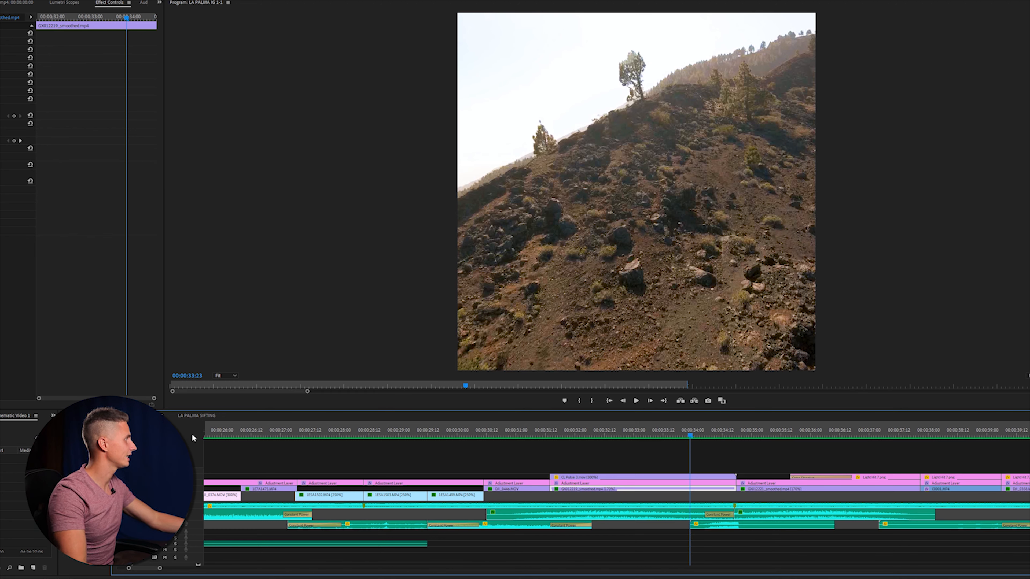
click(1, 165)
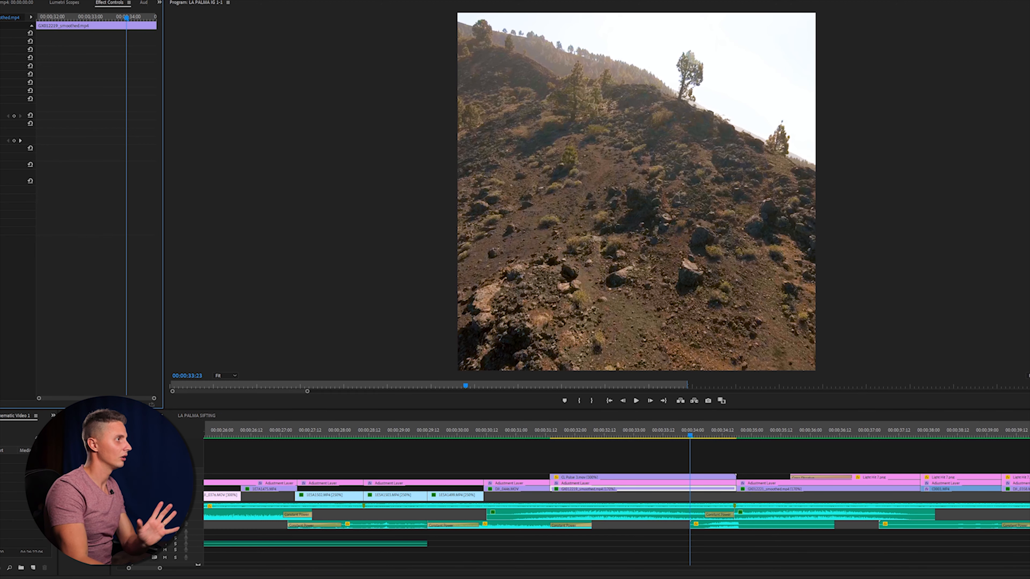
mouse_move(706, 420)
mouse_down()
mouse_move(747, 424)
mouse_move(699, 428)
mouse_up()
click(638, 489)
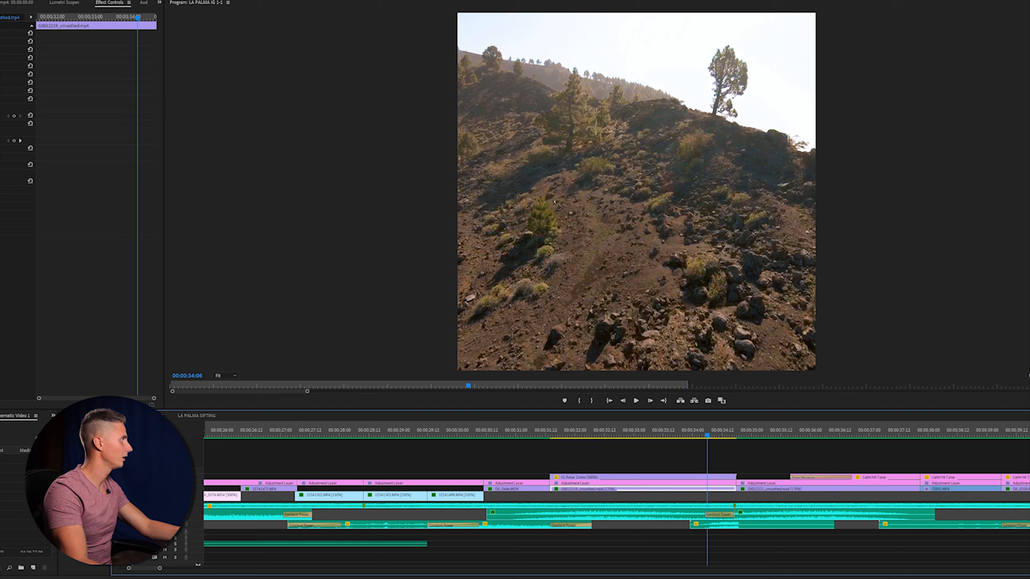
click(1, 165)
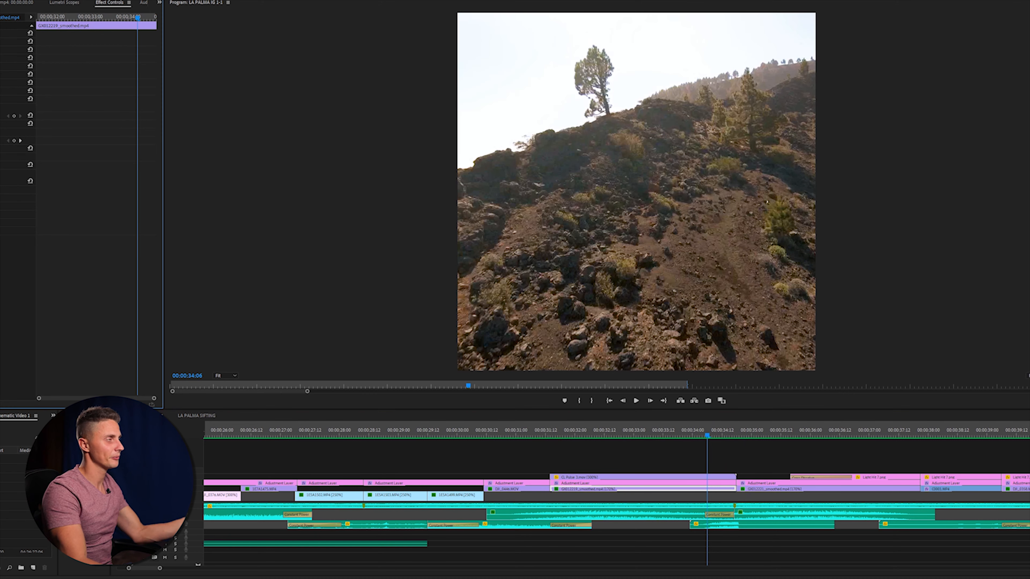
Review the shots after the rocky hillside, from the salt pans at 00:00:39:12 and waterfall at 00:00:41:13 to the kestrel at 00:00:44:17
drag(706, 430, 874, 408)
drag(916, 433, 953, 434)
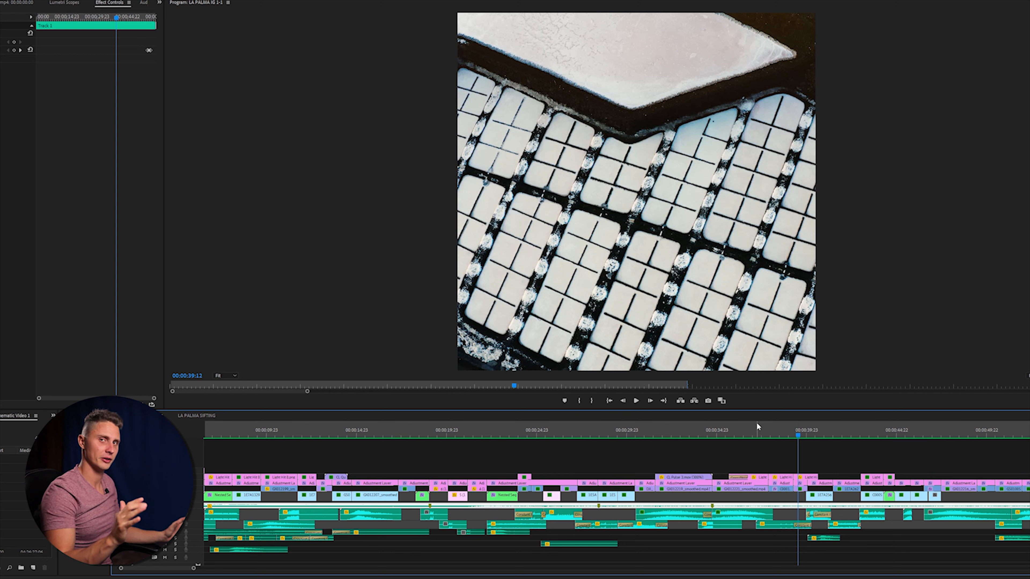
drag(799, 427, 837, 434)
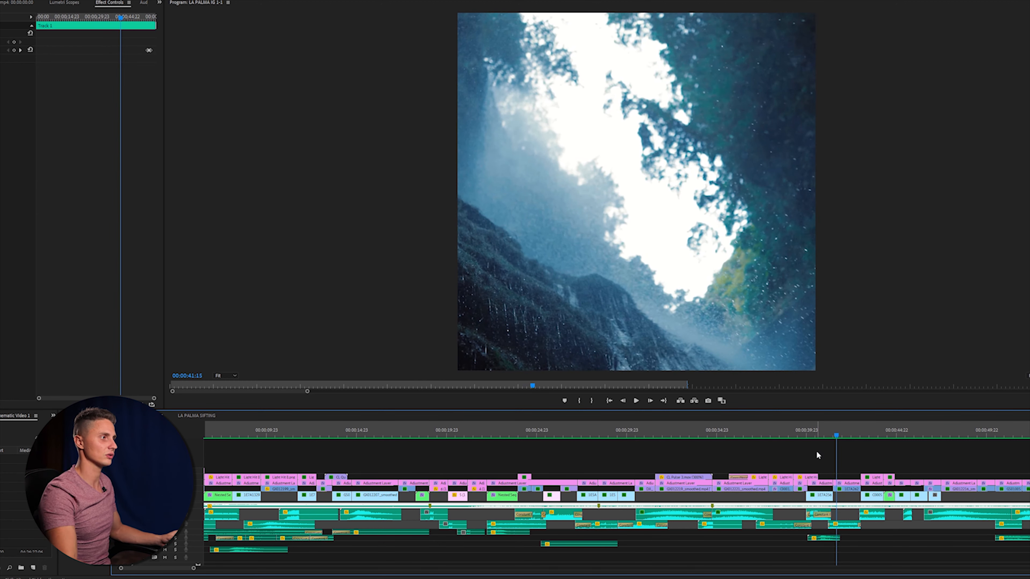
drag(838, 433, 896, 430)
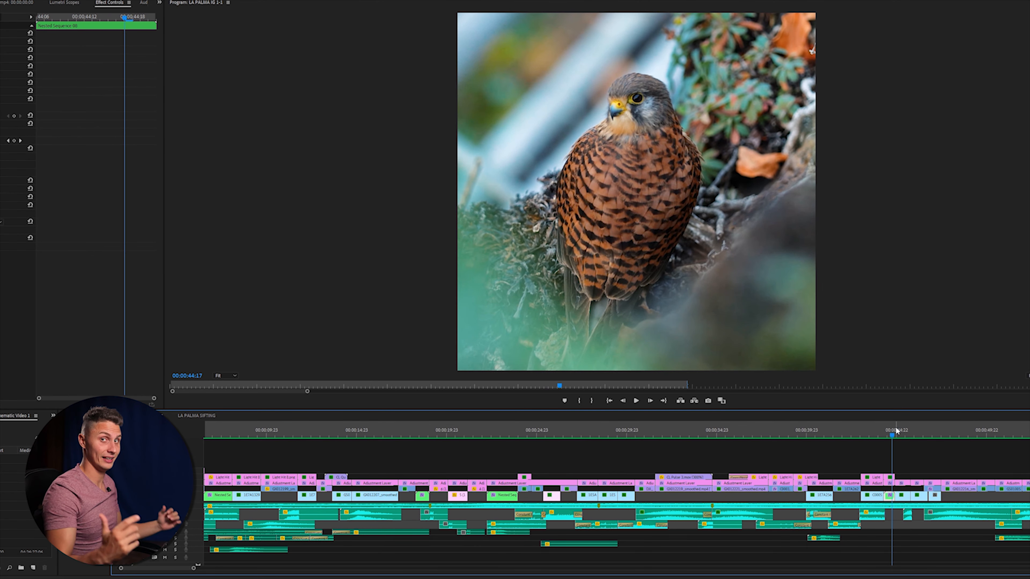
Review the shots from the kestrel through the forest slope at 00:00:48:21 to the mountain-biking clip at 00:00:51:13, and save the project
scroll(893, 470, right, 5)
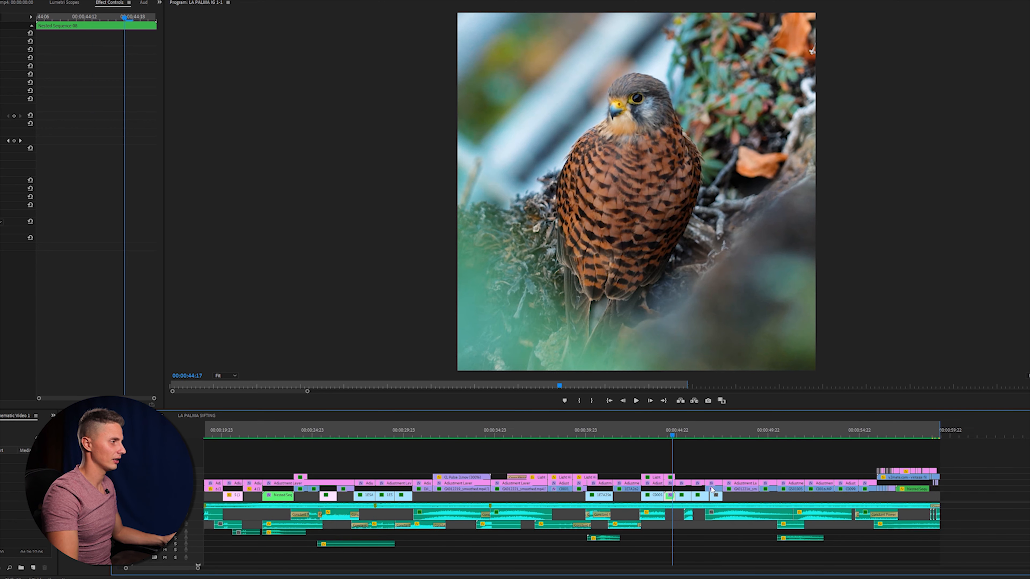
scroll(712, 490, up, 2)
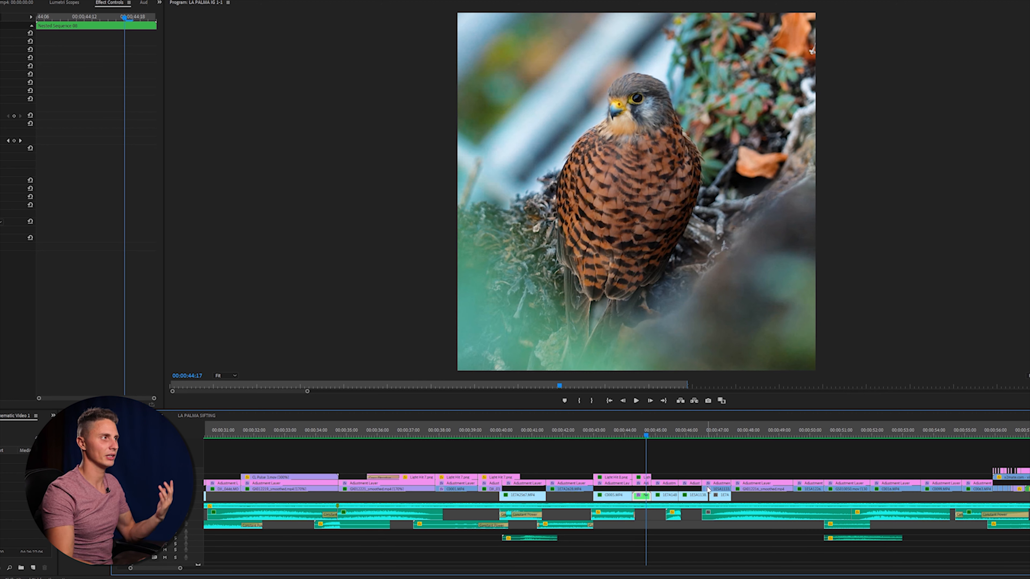
drag(635, 428, 774, 422)
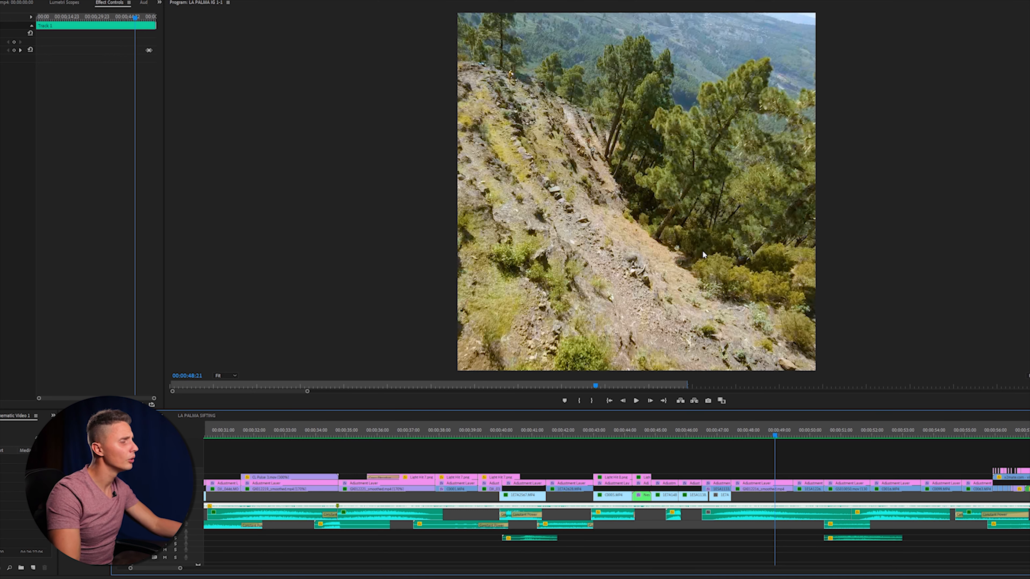
drag(784, 432, 857, 417)
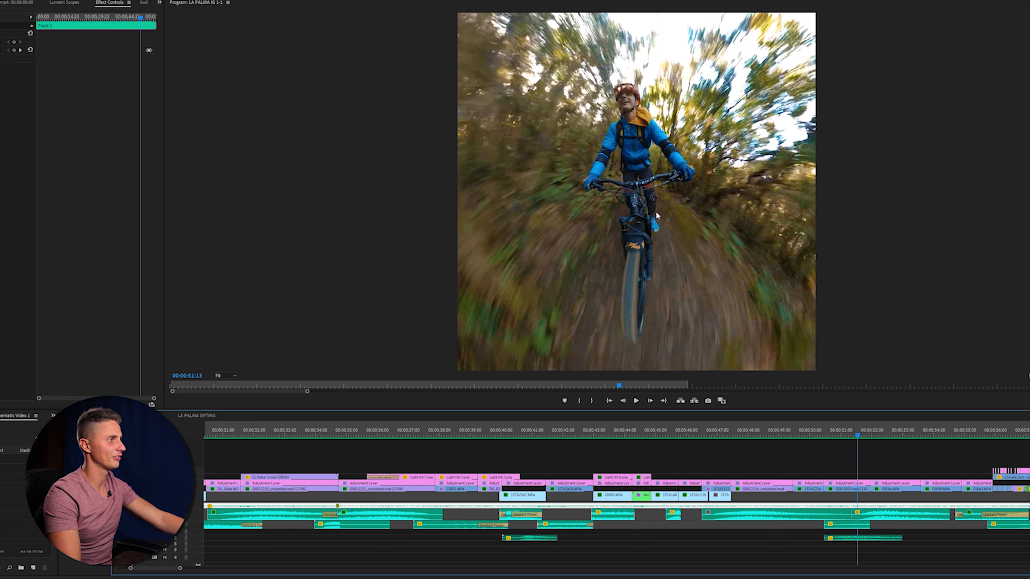
key(ctrl+s)
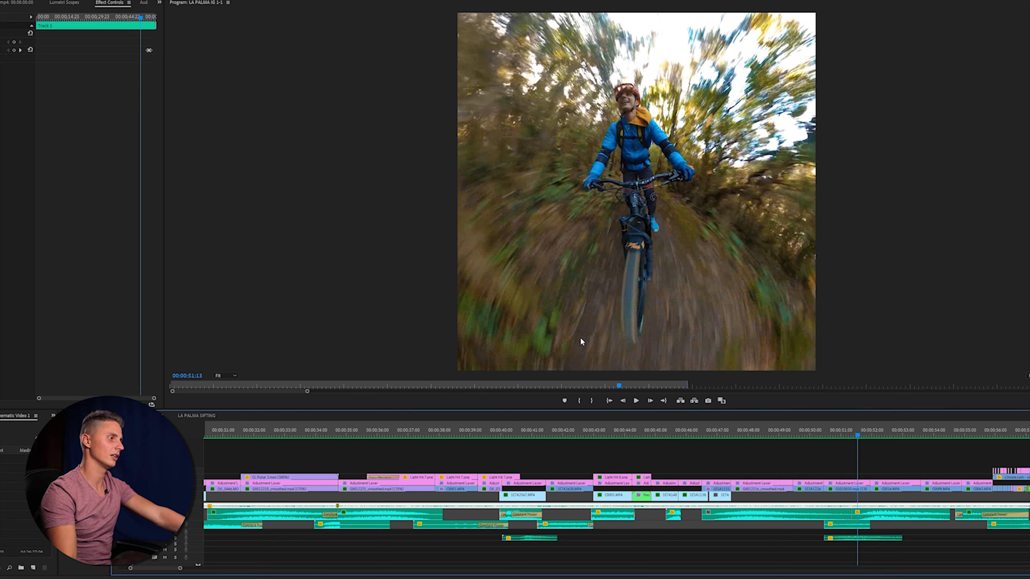
Try different reframing effect values on the mountain-biking clip at 00:00:51:13 and undo the changes
click(842, 489)
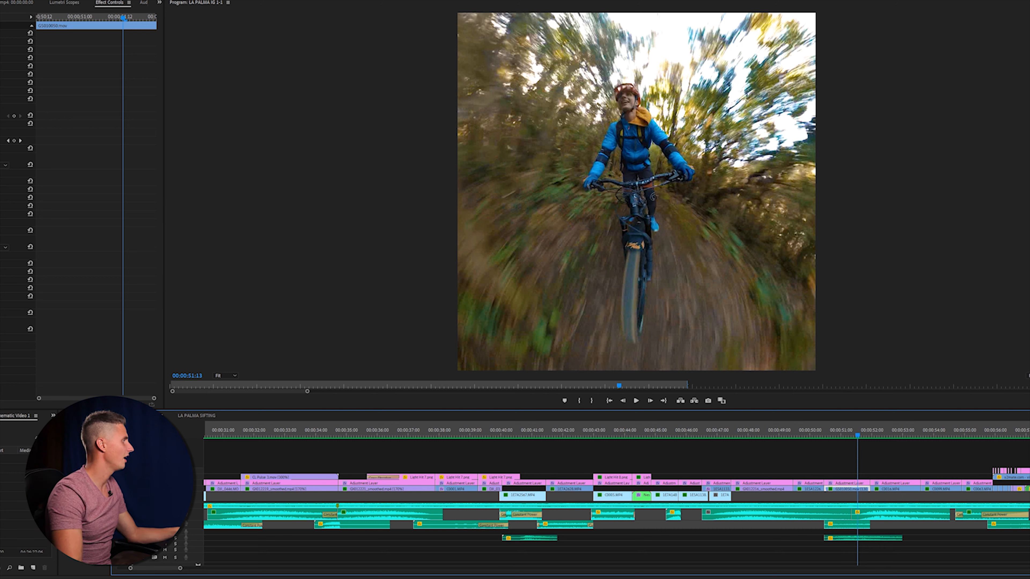
click(6, 231)
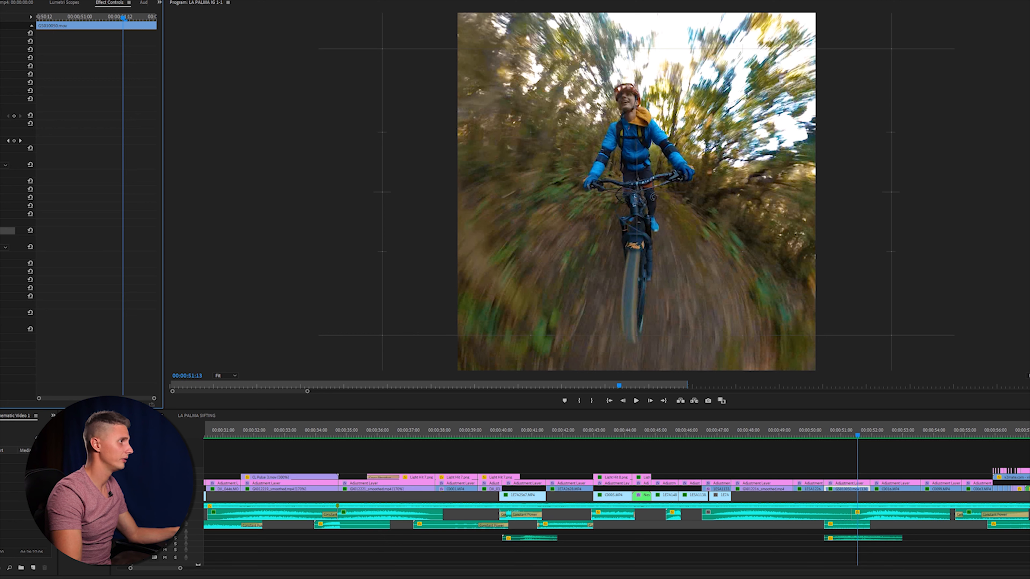
drag(1, 297, 71, 303)
key(ctrl+z)
drag(8, 288, 1, 280)
key(ctrl+z)
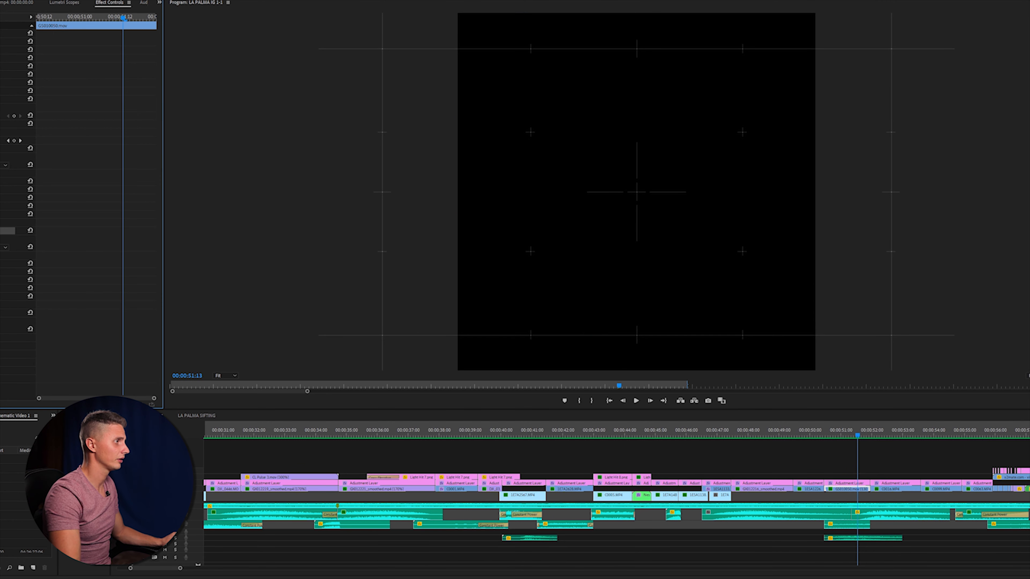
key(ctrl+z)
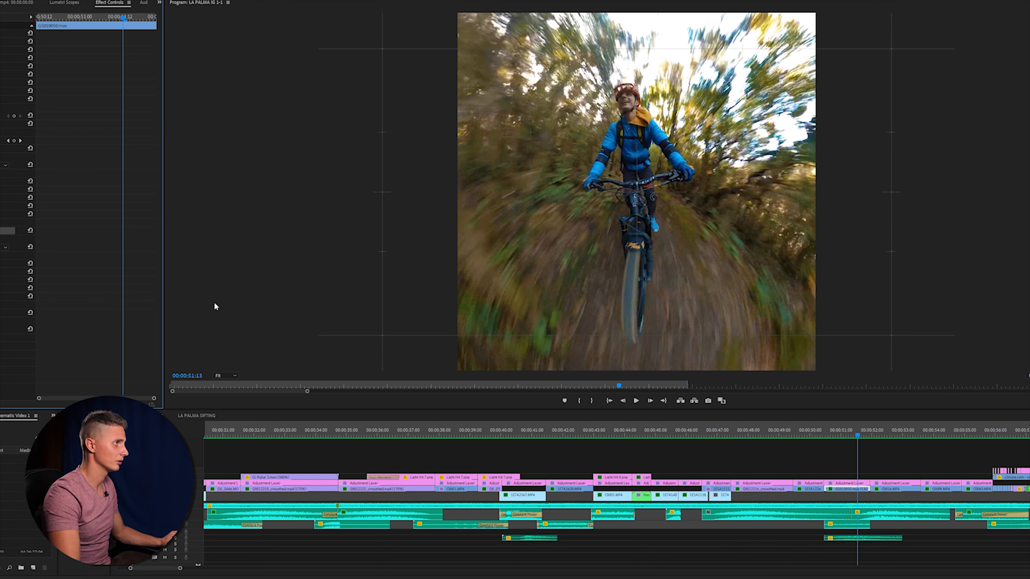
drag(0, 288, 4, 288)
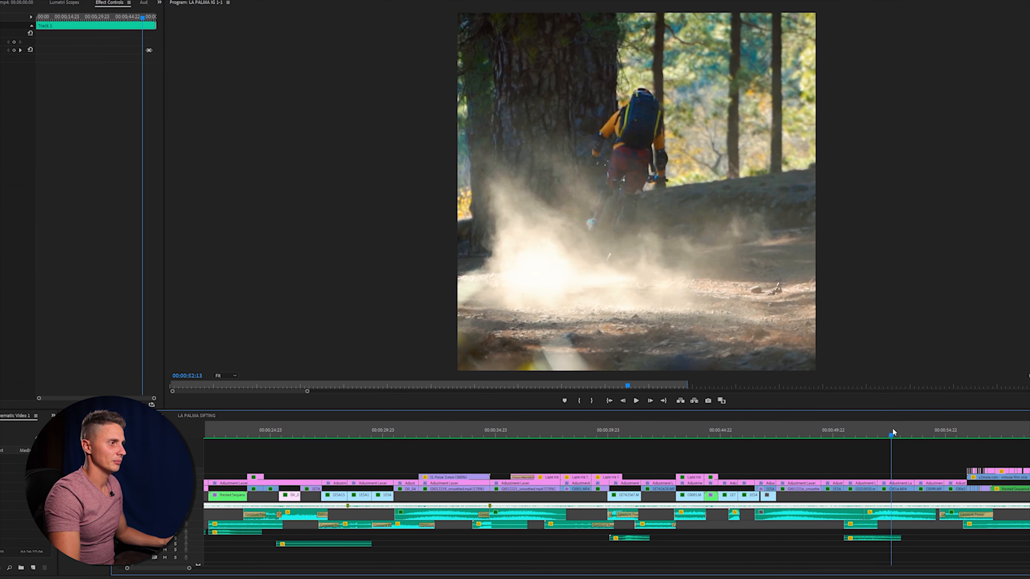
Review the closing film-overlay shots with the CREATE MEMORIES title up to 00:00:56:22, ending on an overview of the whole timeline
drag(892, 428, 975, 427)
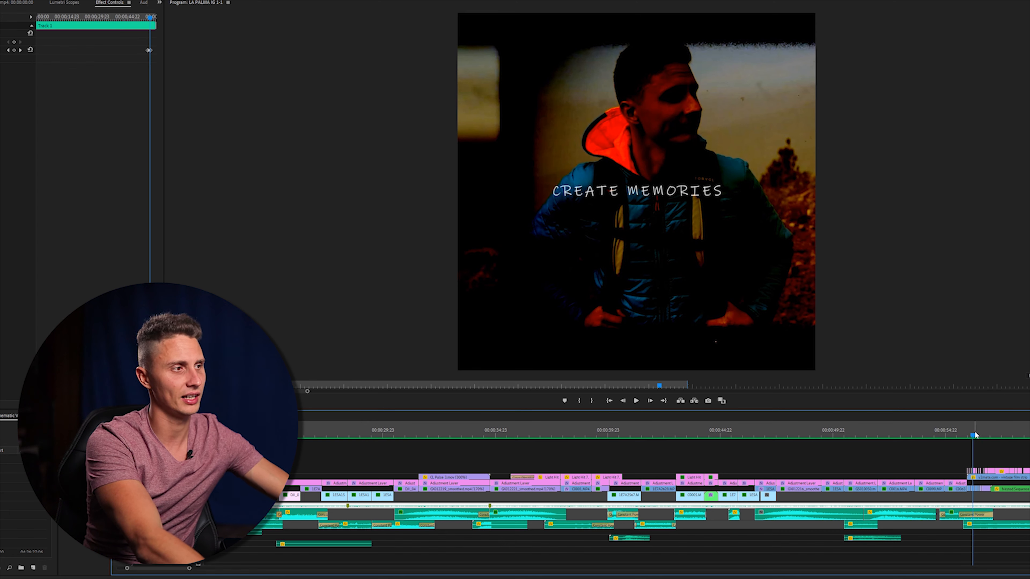
drag(974, 435, 979, 436)
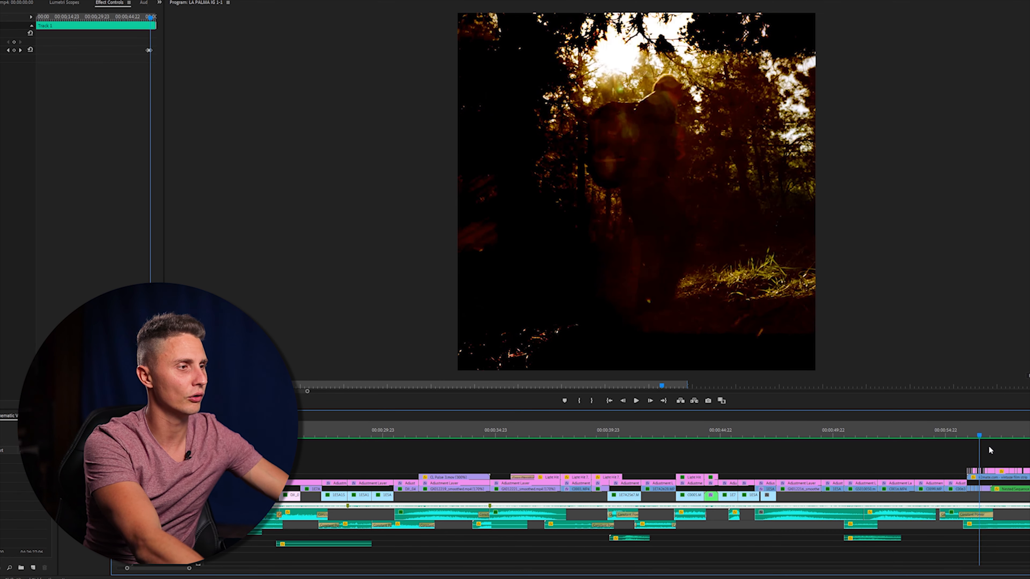
click(987, 435)
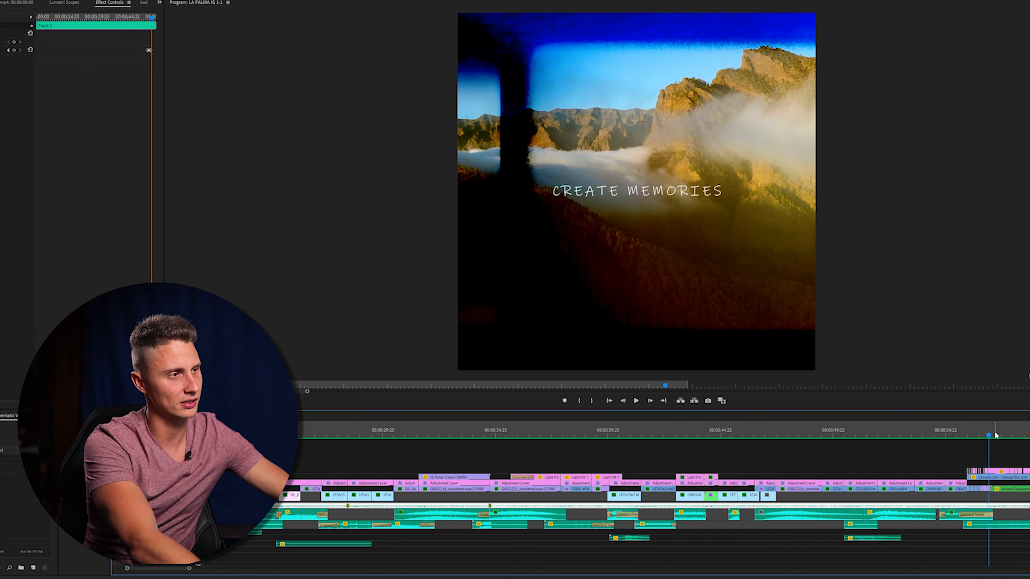
drag(991, 437, 990, 436)
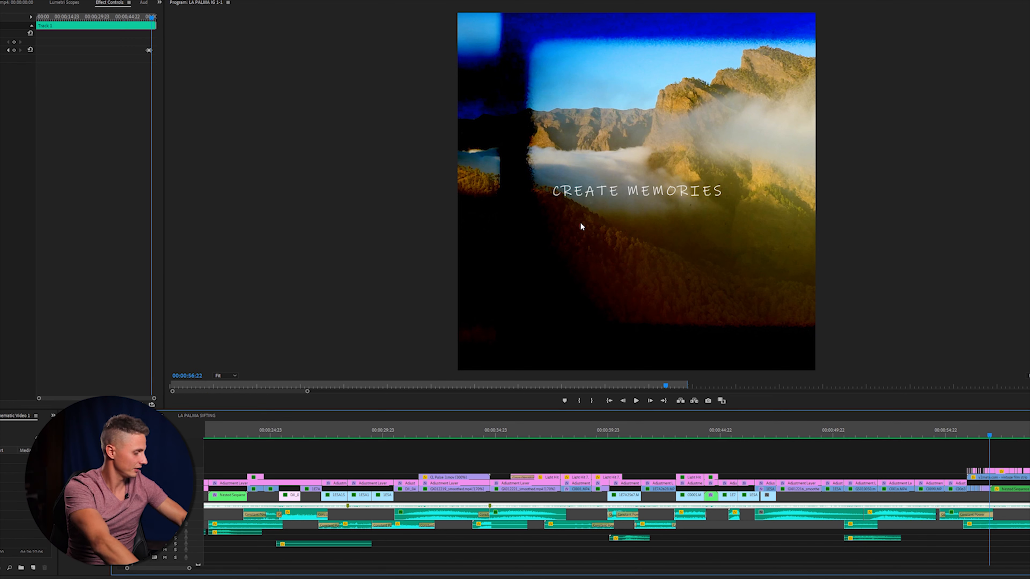
key(minus)
key(minus)
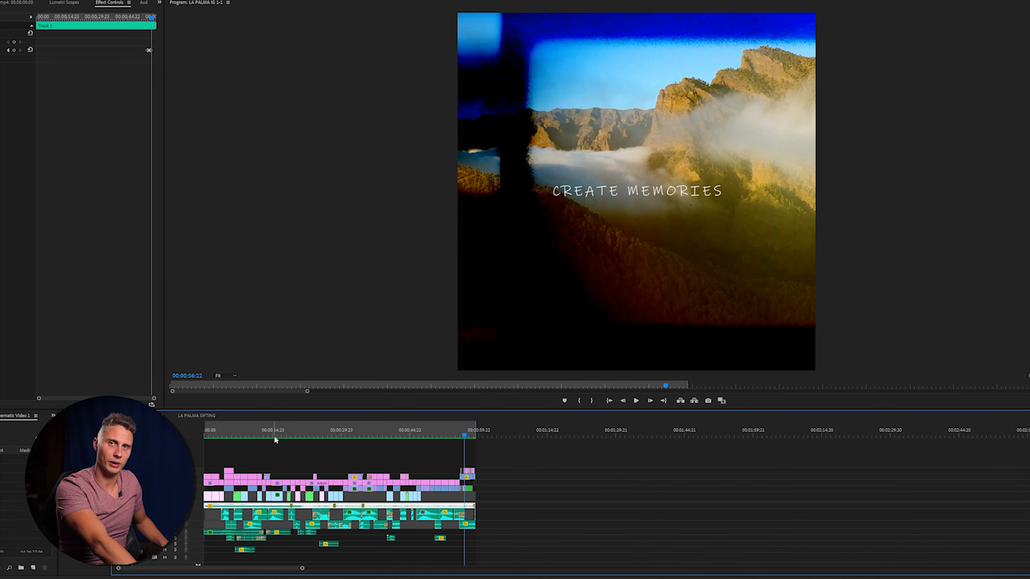